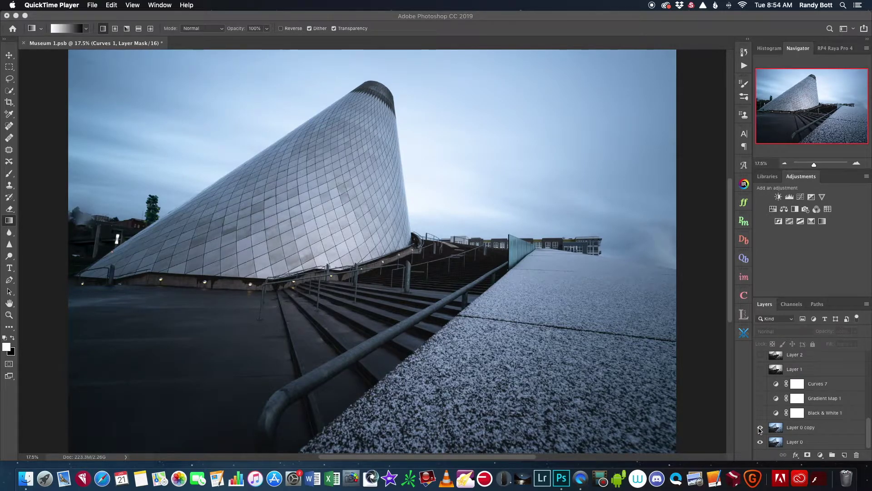
# In Photoshop, show Black & White 1, close its Properties, then hide it to compare colour
pyautogui.click(761, 428)
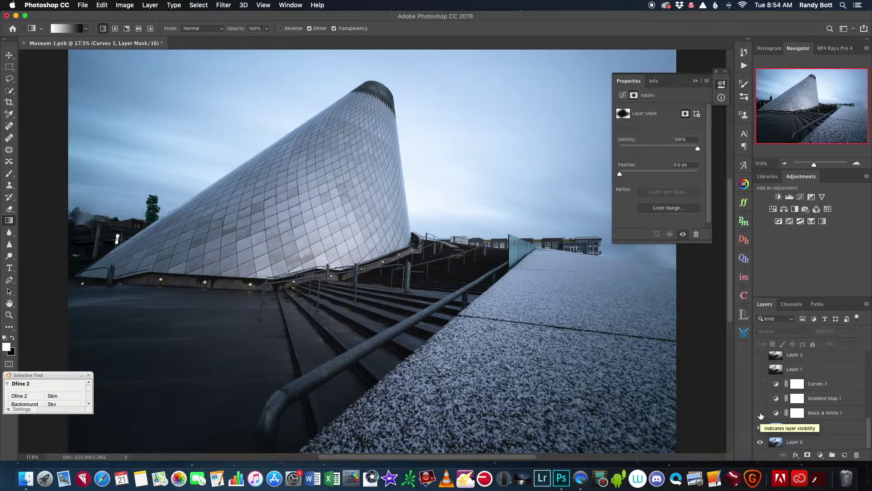
pyautogui.click(761, 413)
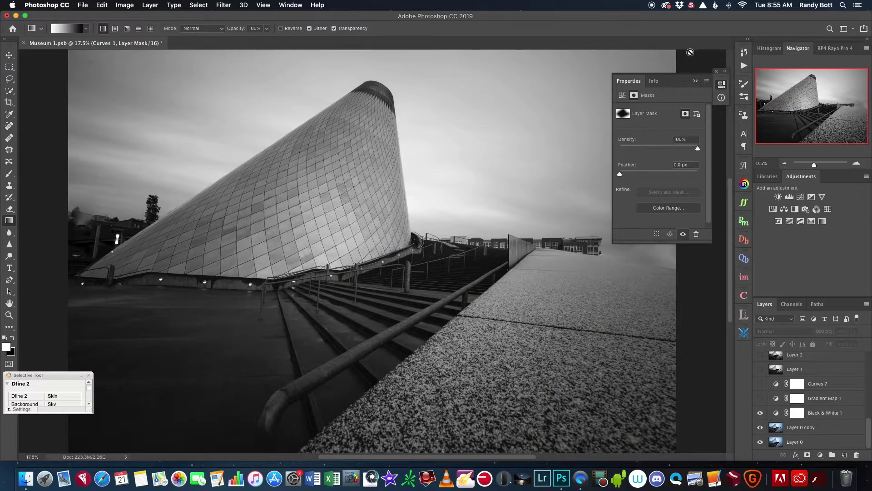
pyautogui.click(696, 80)
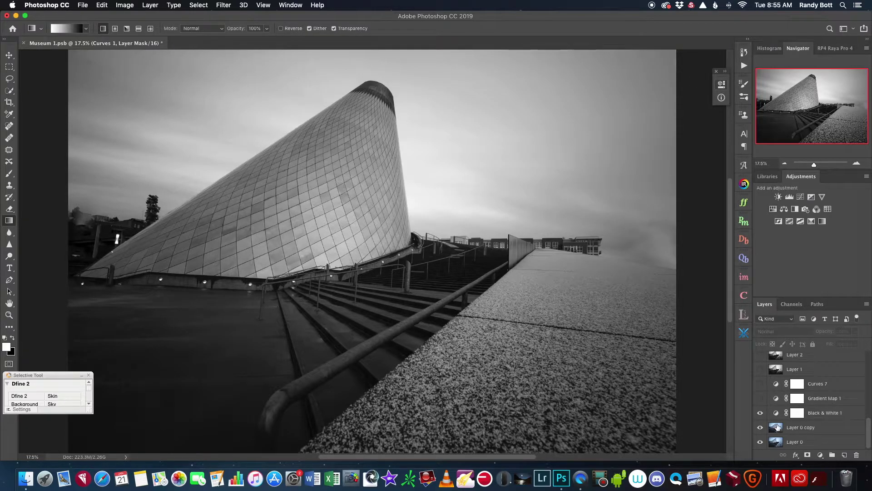
pyautogui.click(760, 413)
# Turn Black & White 1 back on and show Gradient Map 1, toggling it to compare
pyautogui.click(759, 413)
pyautogui.click(761, 398)
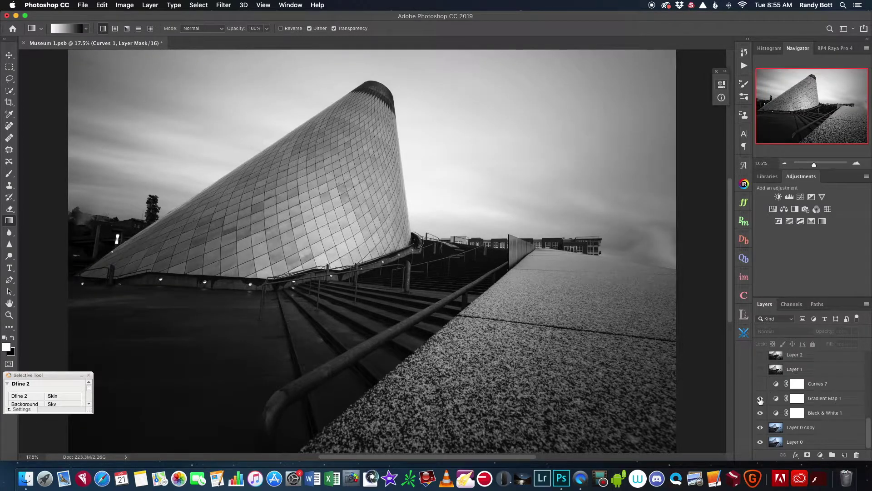
pyautogui.click(761, 399)
# Enable and select Curves 7, review its curve, then show Layer 1 to brighten the buildings
pyautogui.click(761, 386)
pyautogui.click(796, 384)
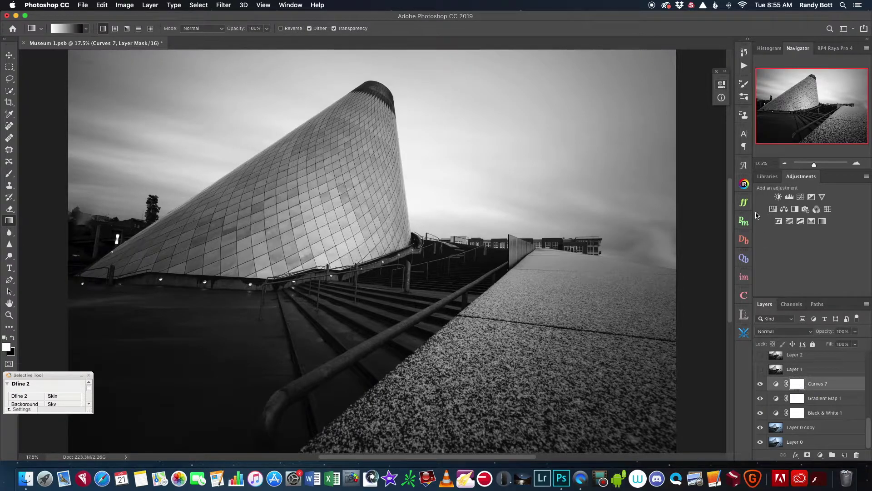
pyautogui.click(722, 84)
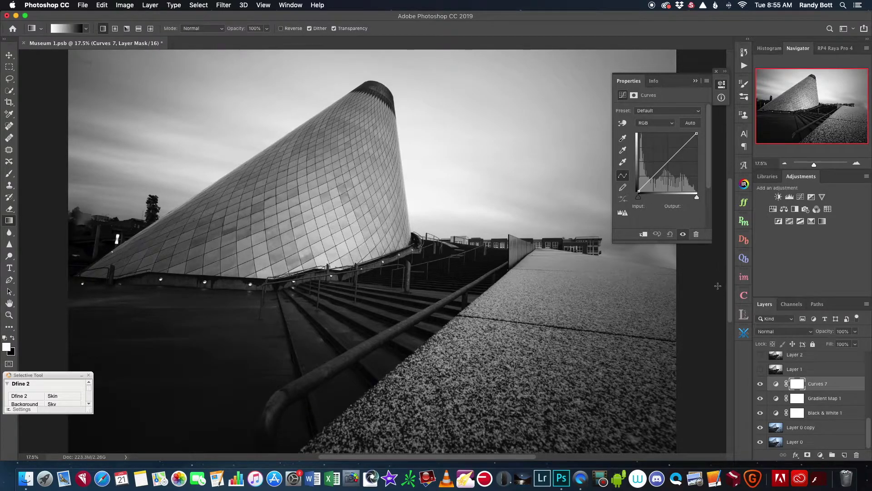
pyautogui.click(694, 83)
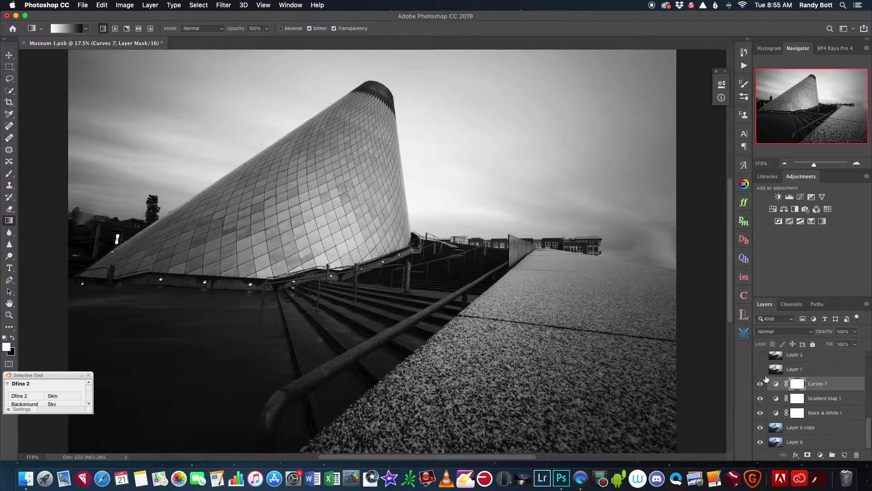
pyautogui.click(761, 369)
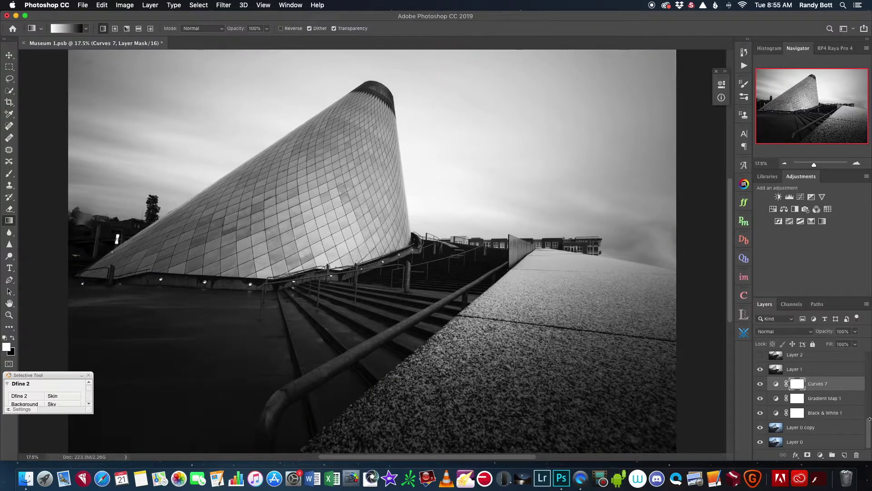
pyautogui.moveTo(870, 433); pyautogui.dragTo(870, 407)
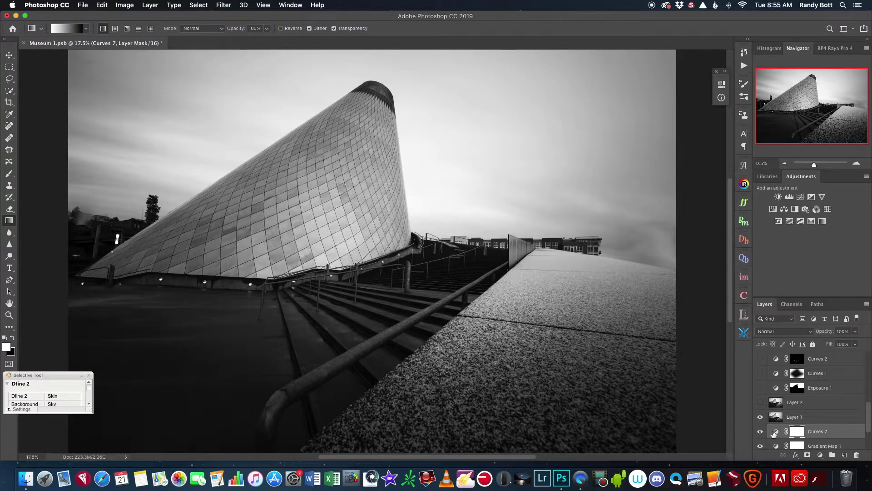
pyautogui.click(761, 418)
pyautogui.click(761, 418)
pyautogui.click(761, 418)
pyautogui.click(761, 417)
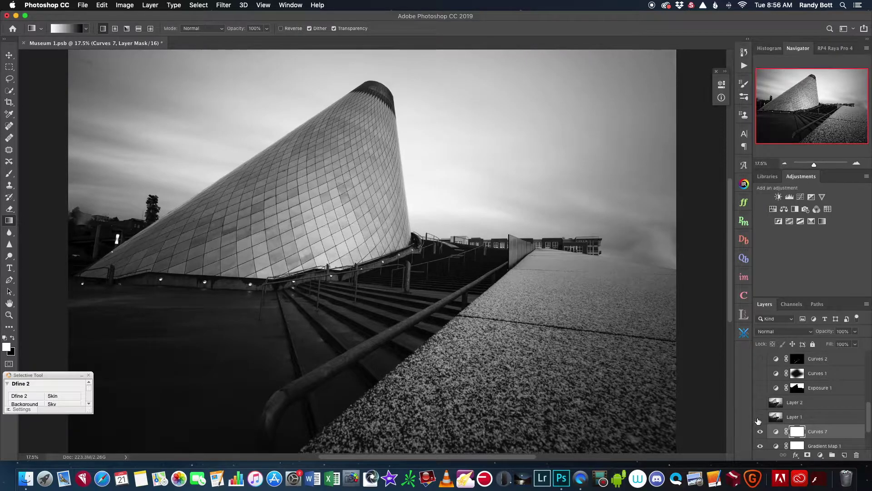
pyautogui.click(760, 417)
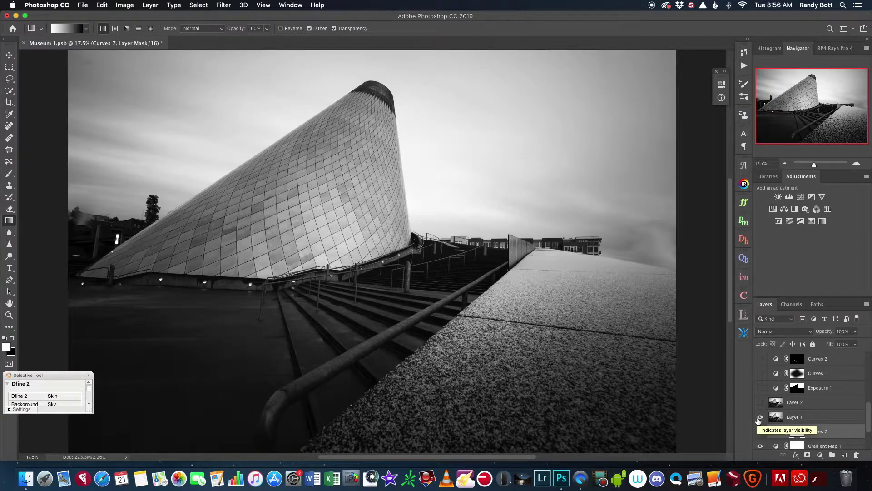
pyautogui.click(760, 418)
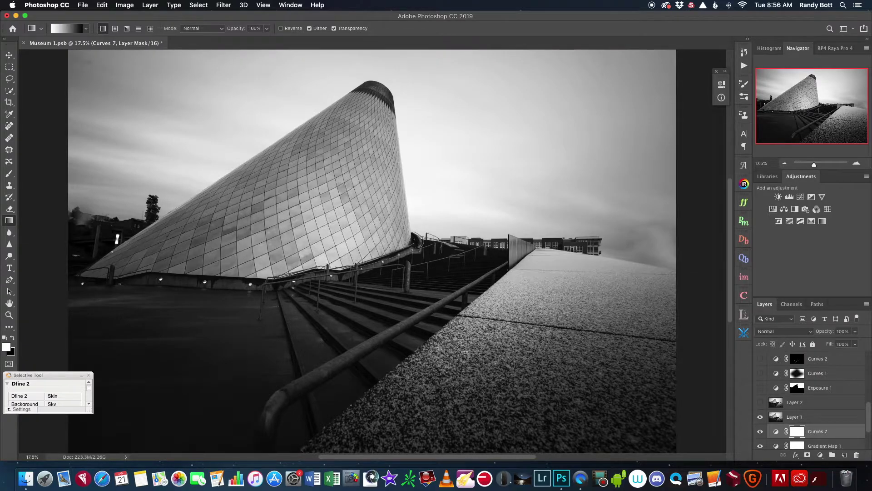
pyautogui.click(791, 305)
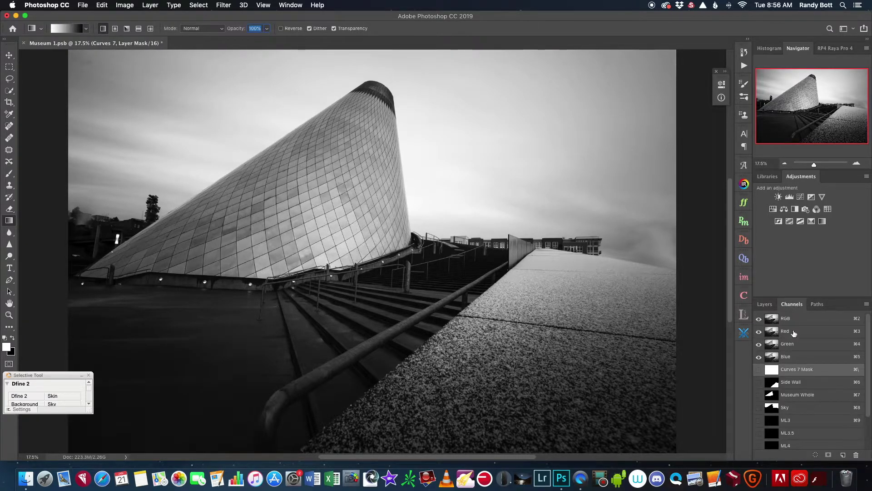
pyautogui.click(789, 383)
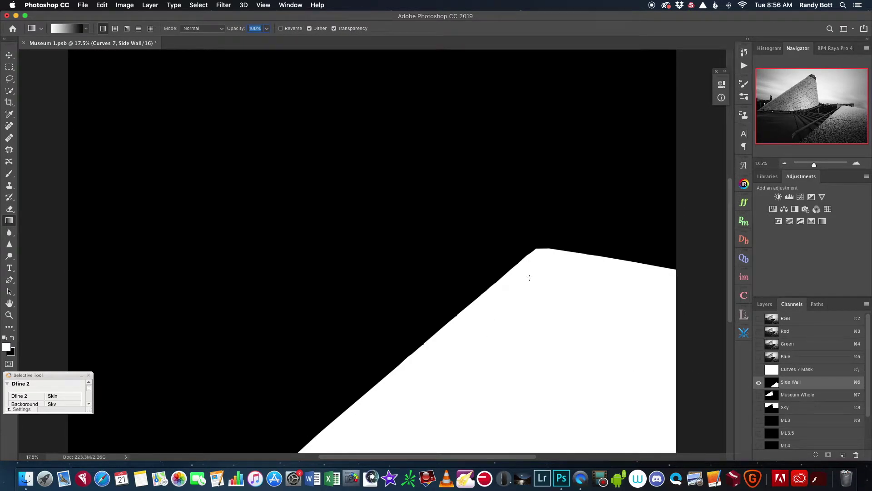
pyautogui.click(794, 395)
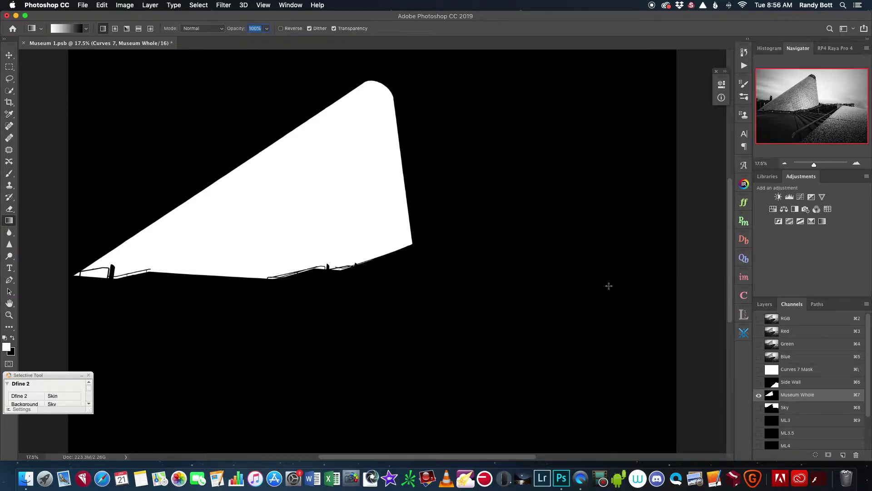
pyautogui.moveTo(814, 164); pyautogui.dragTo(818, 164)
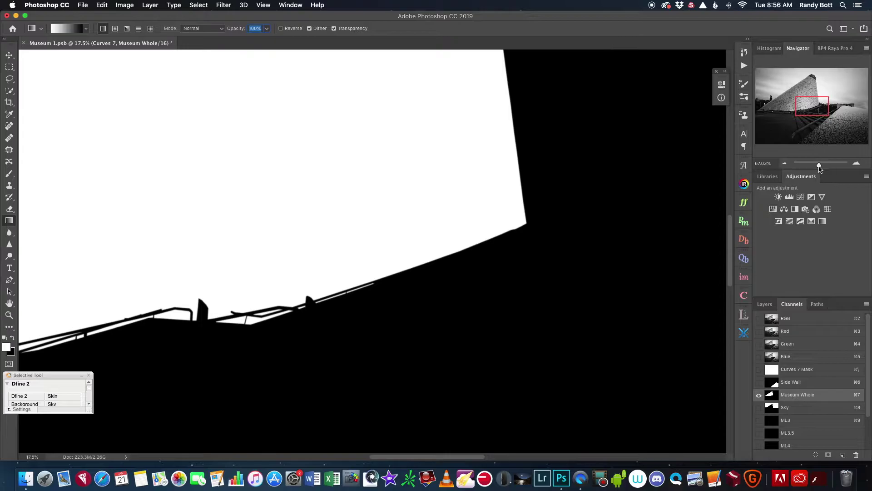
pyautogui.moveTo(811, 109); pyautogui.dragTo(801, 115)
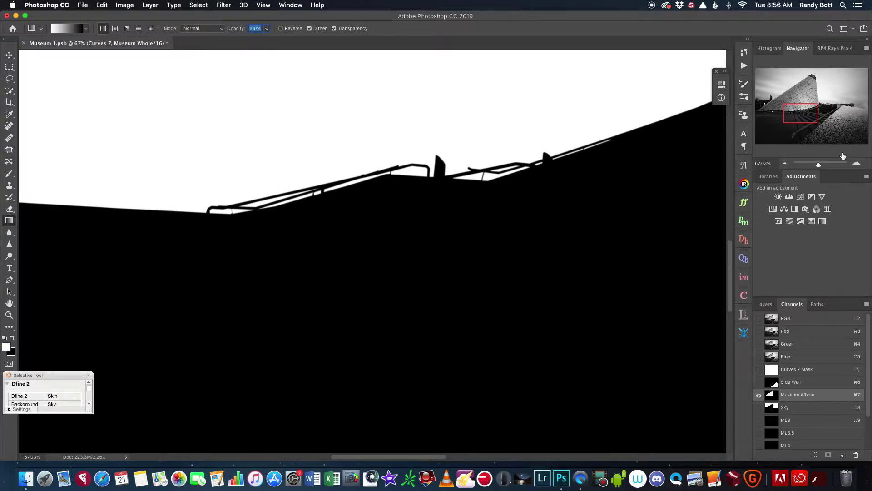
pyautogui.press('super+0')
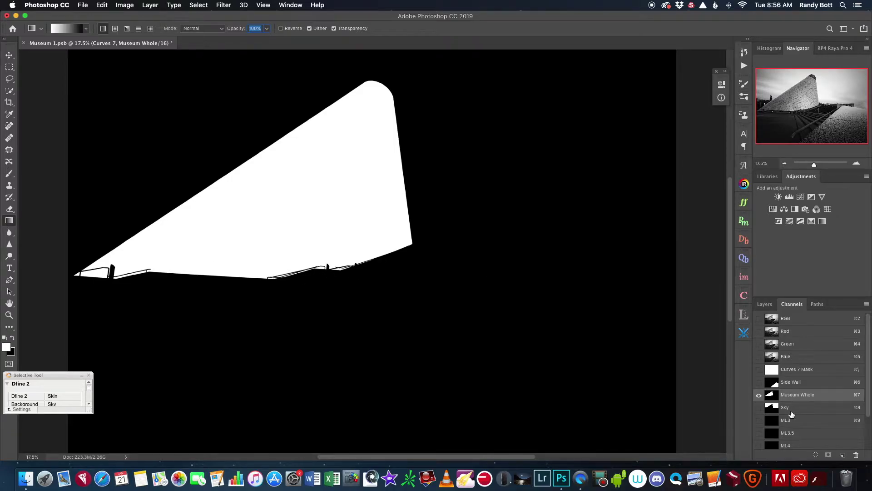
pyautogui.click(777, 409)
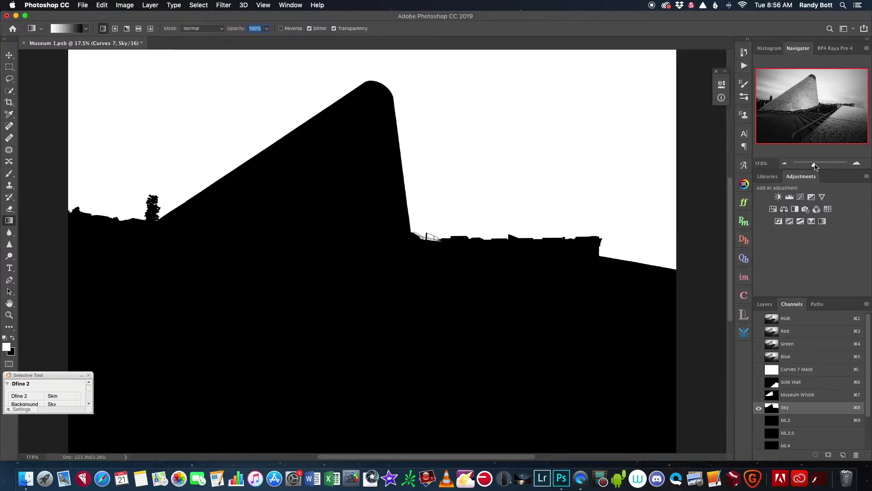
pyautogui.moveTo(814, 165); pyautogui.dragTo(821, 165)
pyautogui.moveTo(802, 109); pyautogui.dragTo(820, 106)
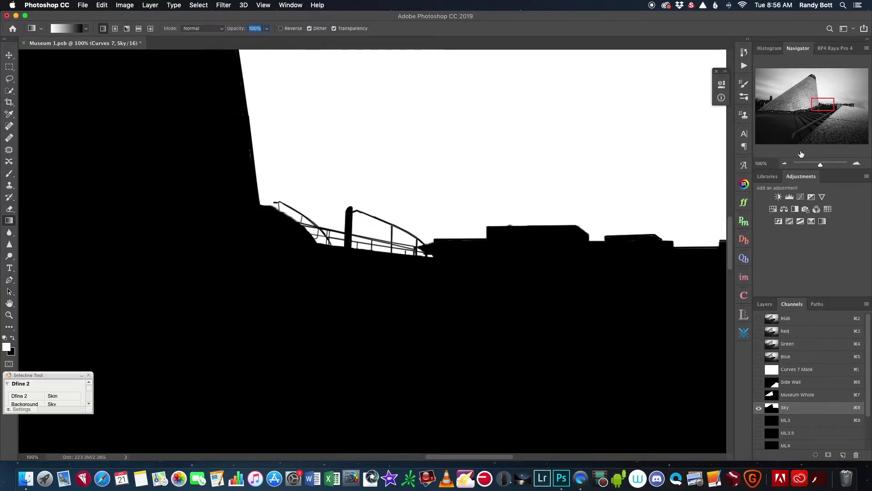
pyautogui.press('super+minus')
pyautogui.press('super+0')
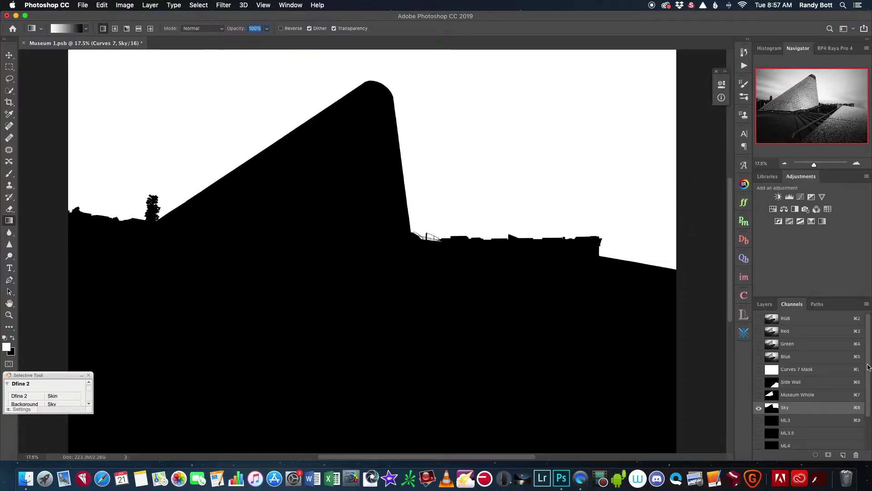
pyautogui.click(786, 318)
pyautogui.click(765, 304)
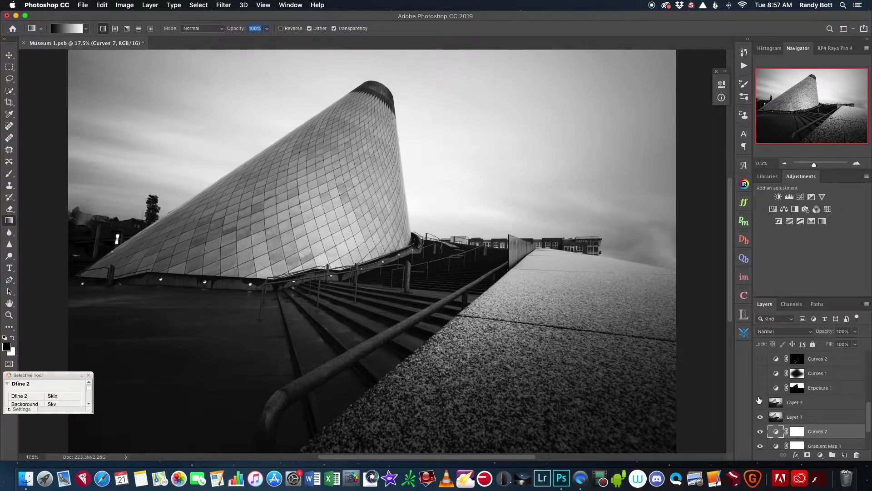
# Show Layer 2 to brighten the sky, toggling it once to compare
pyautogui.click(761, 402)
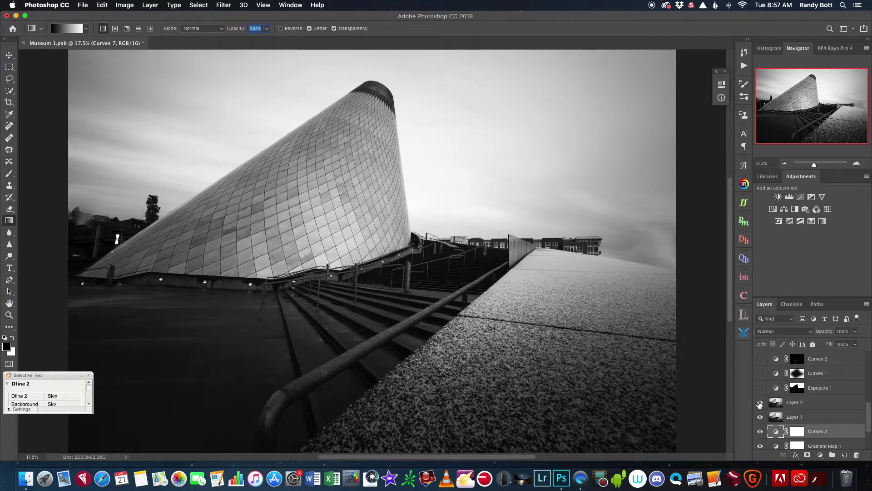
pyautogui.click(761, 402)
pyautogui.click(761, 403)
# Enable Exposure 1 and Curves 1, then view the Curves 1 mask on its own
pyautogui.click(760, 387)
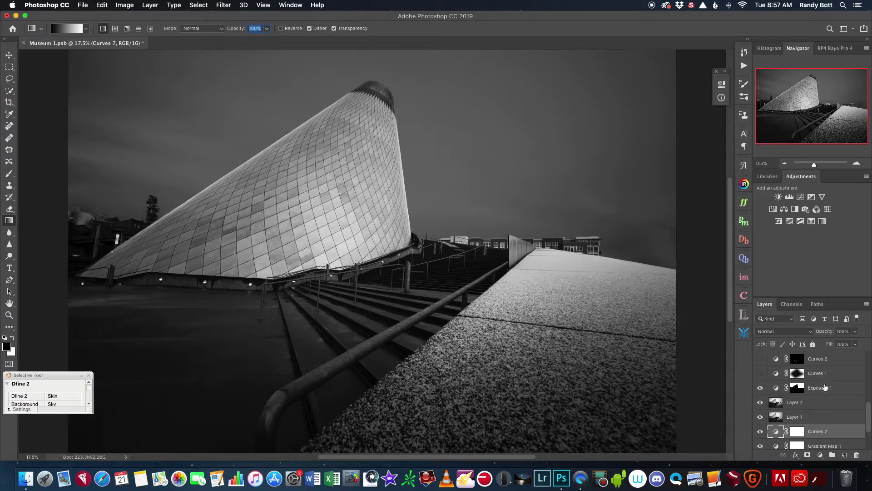
pyautogui.click(760, 374)
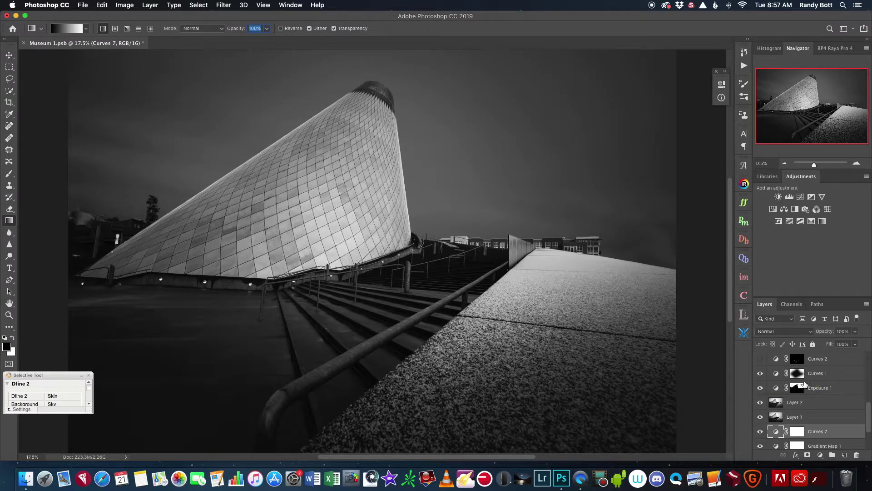
pyautogui.keyDown('alt'); pyautogui.click(797, 373); pyautogui.keyUp('alt')
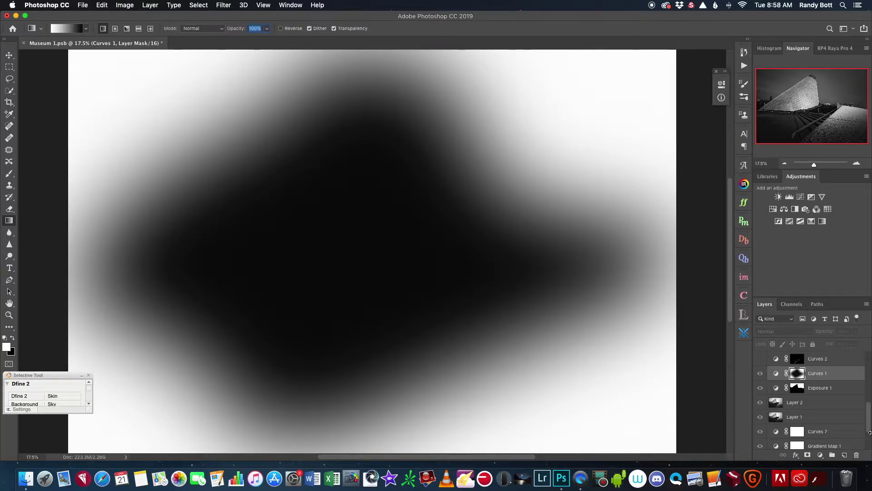
# Return to the full photo and review Curves 1's mask and curve settings
pyautogui.keyDown('alt'); pyautogui.click(799, 374); pyautogui.keyUp('alt')
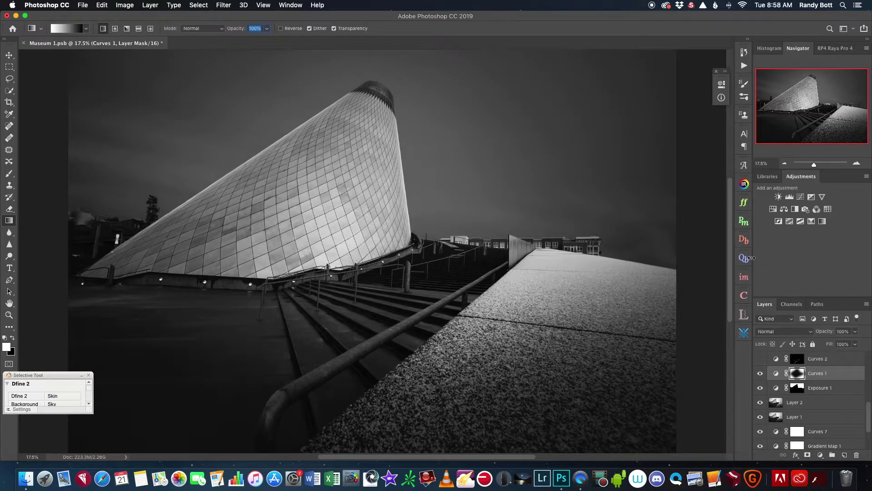
pyautogui.click(721, 84)
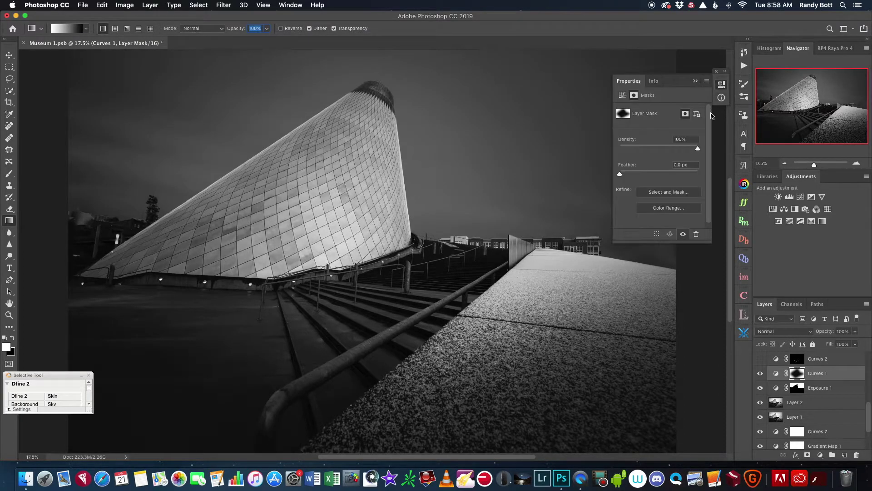
pyautogui.click(624, 97)
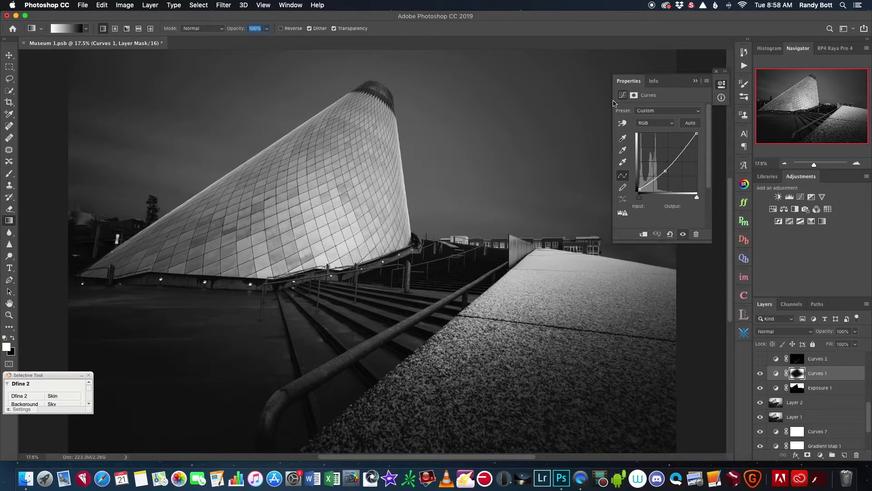
pyautogui.click(695, 80)
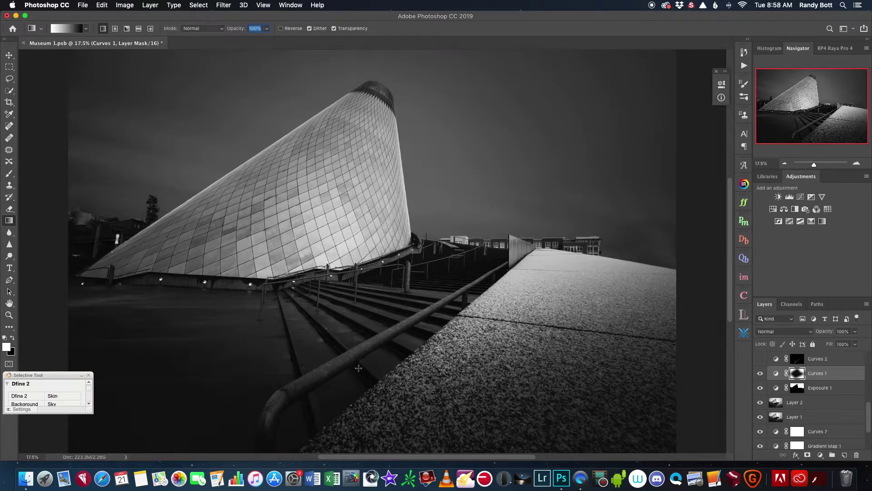
# Toggle Curves 1 off and on to compare its edge darkening
pyautogui.click(760, 373)
pyautogui.click(761, 373)
pyautogui.click(761, 373)
pyautogui.scroll(3, 869, 405)
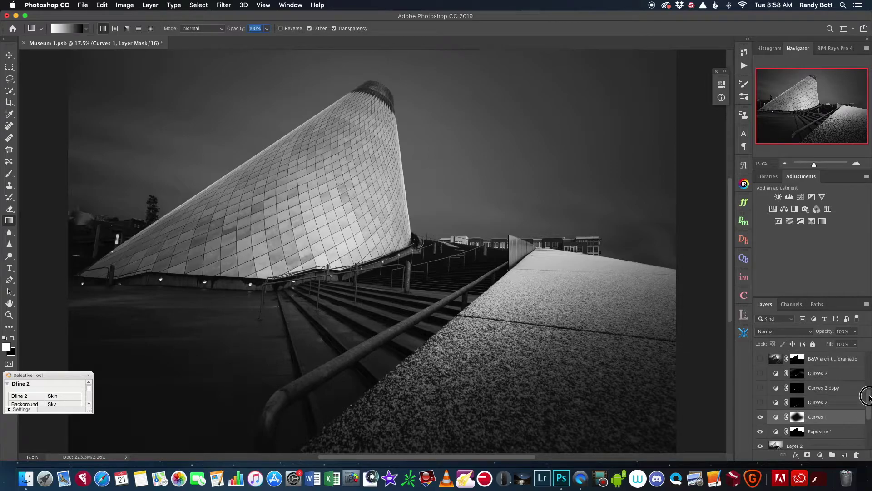
# Enable and select Curves 2, then review its curve settings
pyautogui.click(760, 403)
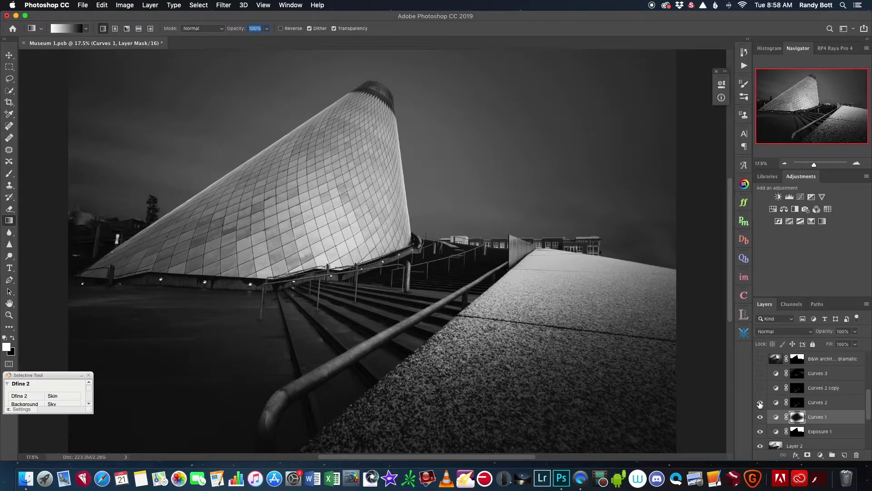
pyautogui.click(761, 403)
pyautogui.click(761, 403)
pyautogui.click(797, 402)
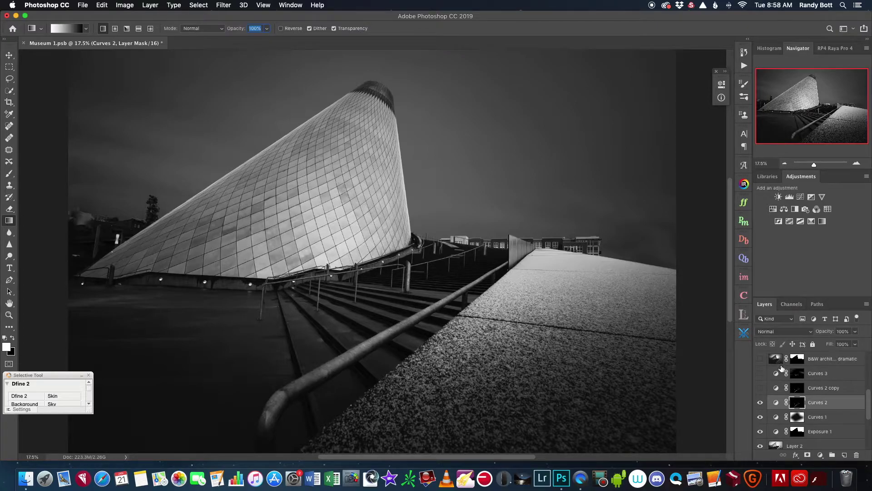
pyautogui.click(720, 85)
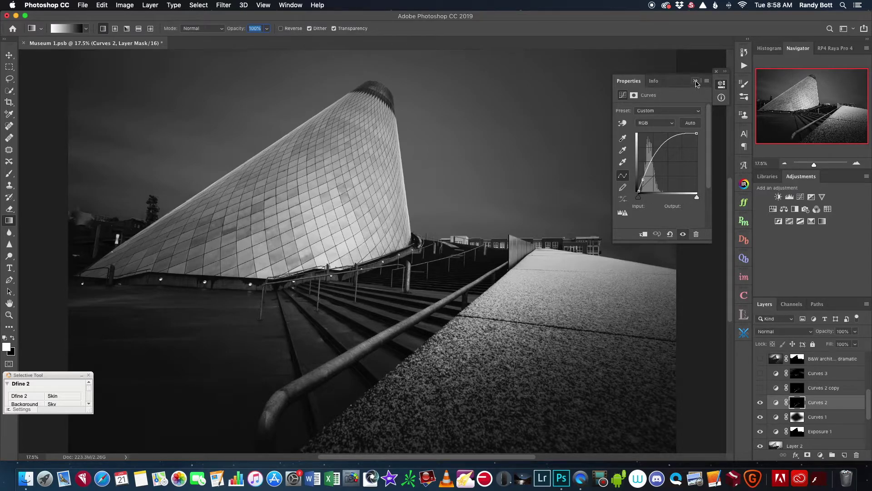
pyautogui.click(697, 83)
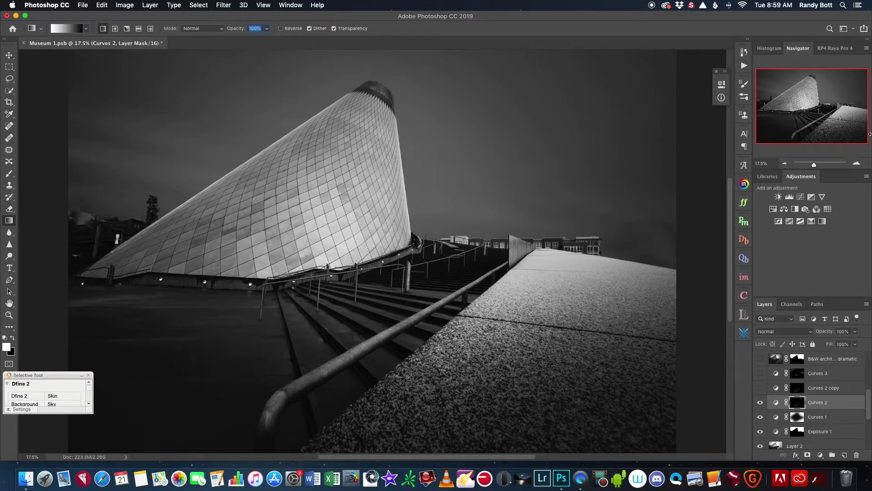
# Zoom in on the stairs and railing to compare Curves 2, then fit the photo
pyautogui.moveTo(816, 164); pyautogui.dragTo(823, 164)
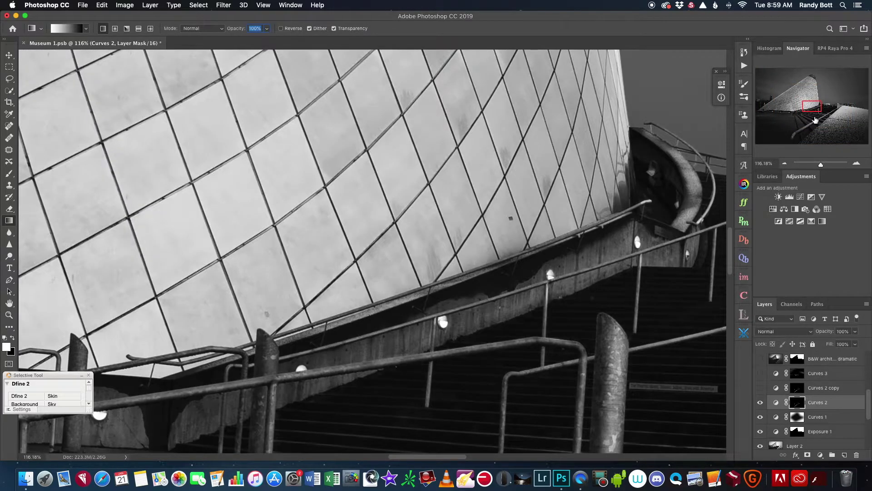
pyautogui.moveTo(812, 105)
pyautogui.mouseDown()
pyautogui.moveTo(818, 117)
pyautogui.moveTo(792, 134)
pyautogui.moveTo(834, 109)
pyautogui.moveTo(824, 109)
pyautogui.mouseUp()
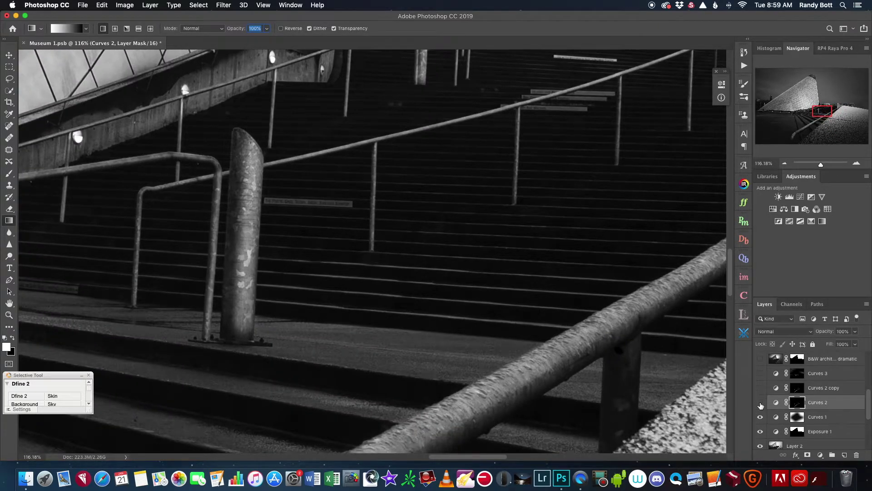
pyautogui.click(761, 404)
pyautogui.click(762, 404)
pyautogui.press('super+0')
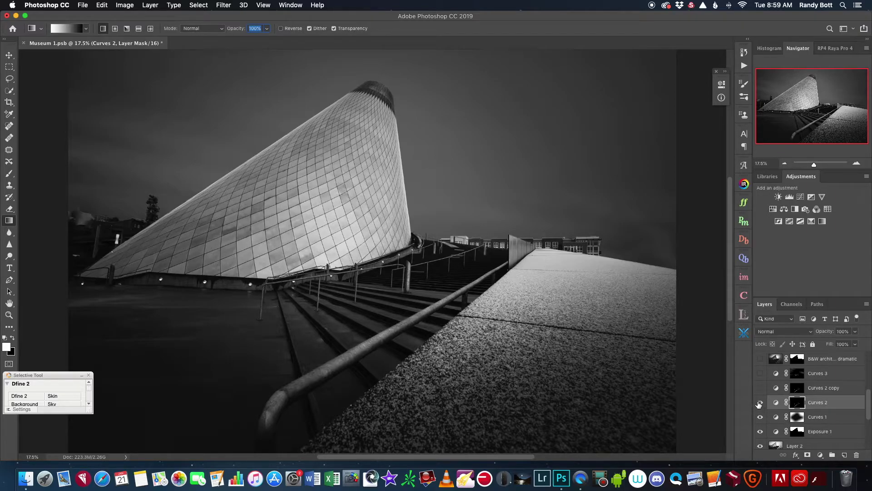
# Enable Curves 2 copy, make it active and compare it, then toggle Curves 3
pyautogui.click(761, 389)
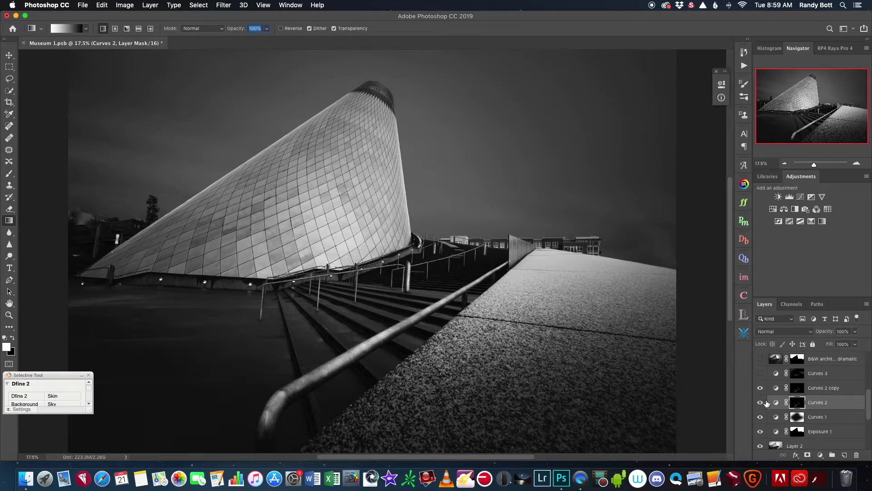
pyautogui.click(762, 390)
pyautogui.click(799, 388)
pyautogui.click(761, 390)
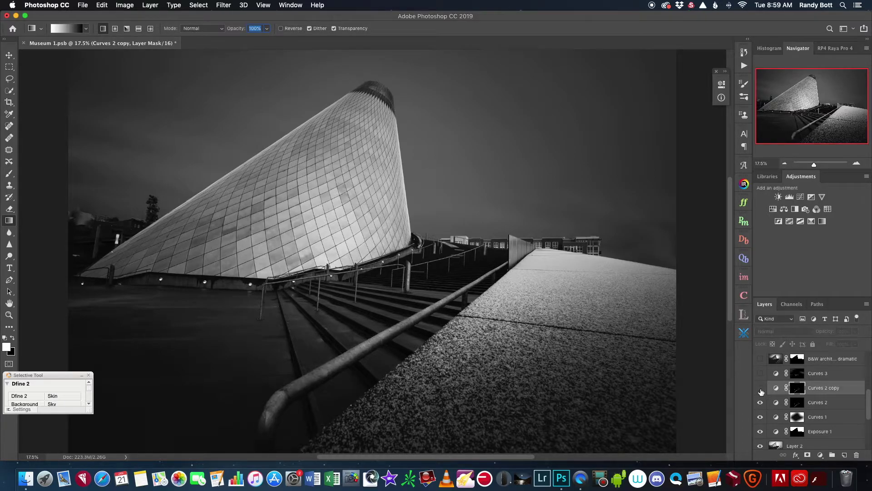
pyautogui.click(761, 390)
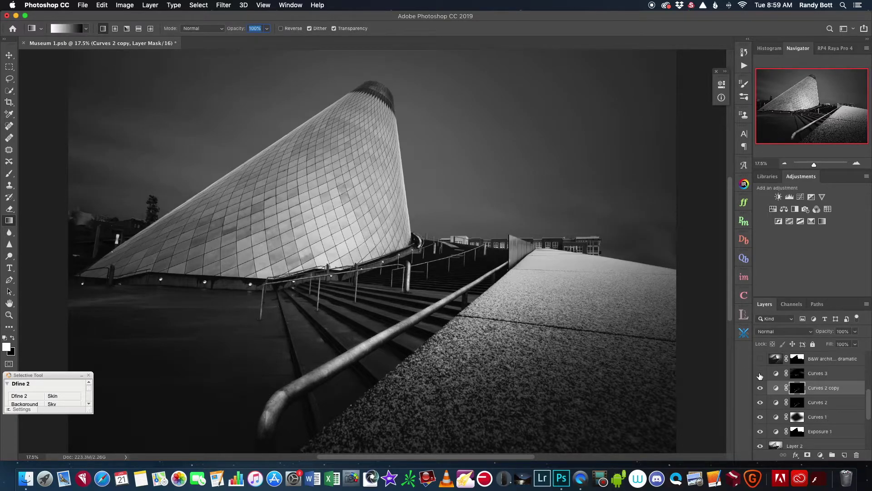
pyautogui.click(760, 374)
pyautogui.click(760, 373)
pyautogui.moveTo(868, 397); pyautogui.dragTo(867, 390)
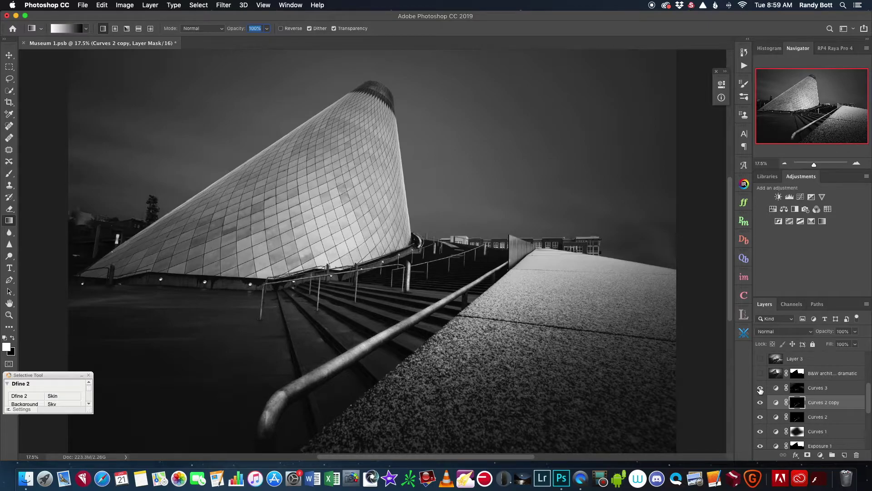
# Compare Curves 3, enable the B&W architecture dramatic sky layer, and view its mask
pyautogui.click(761, 388)
pyautogui.click(760, 373)
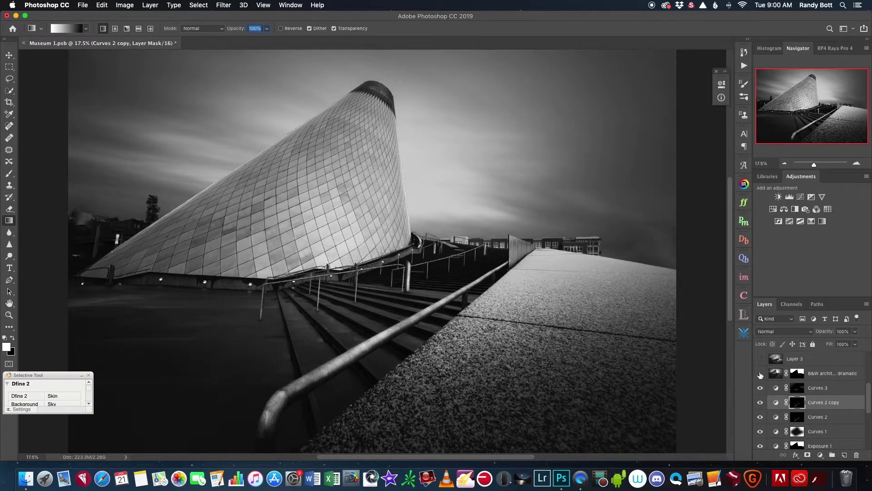
pyautogui.click(760, 374)
pyautogui.keyDown('alt'); pyautogui.click(798, 373); pyautogui.keyUp('alt')
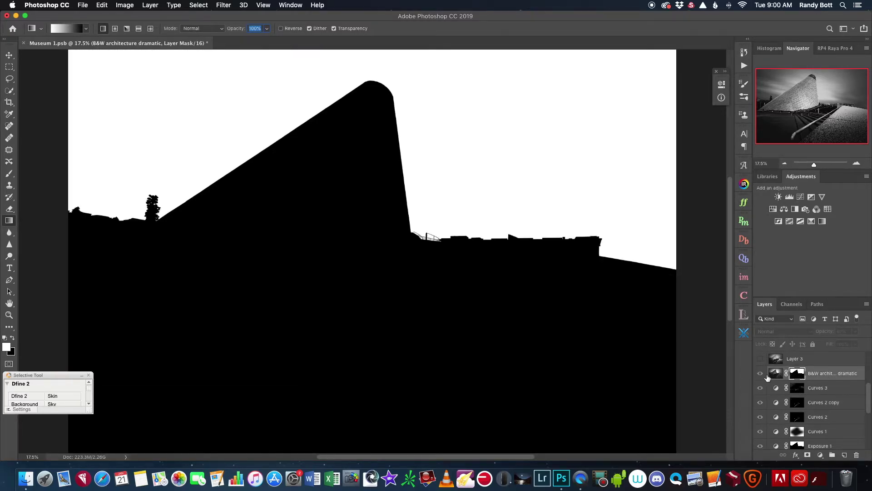
pyautogui.click(777, 373)
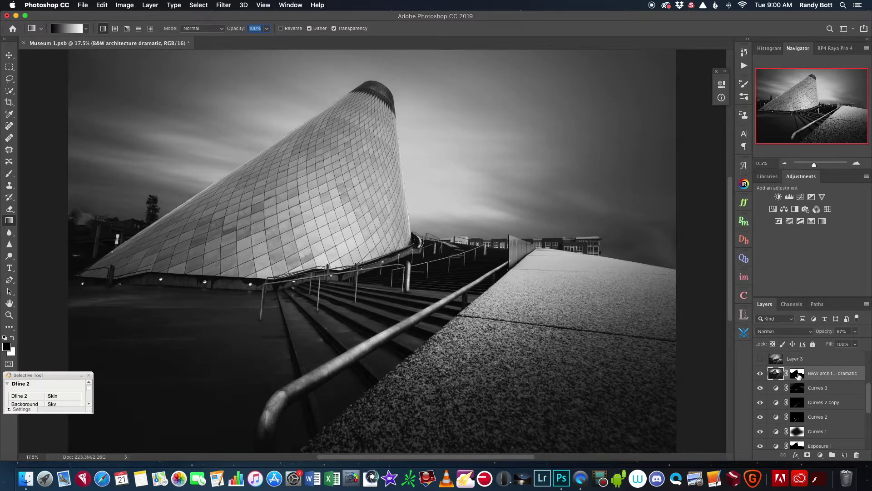
pyautogui.keyDown('shift'); pyautogui.click(798, 374); pyautogui.keyUp('shift')
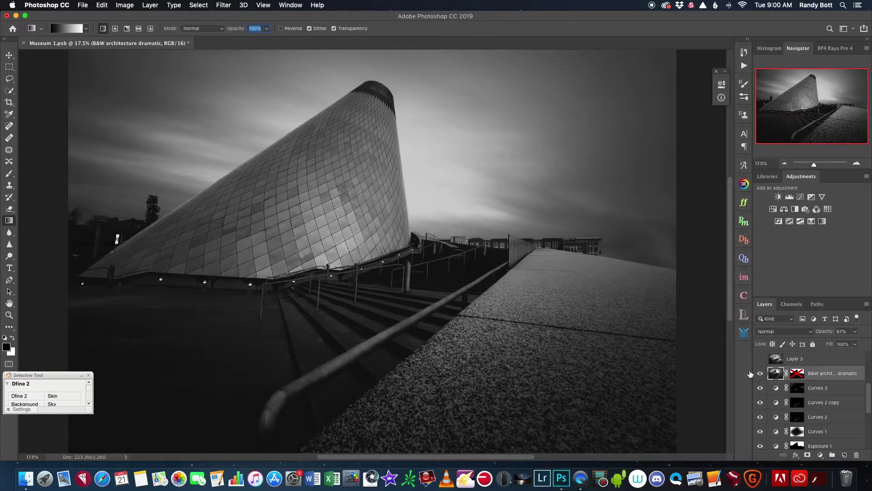
pyautogui.keyDown('shift'); pyautogui.click(797, 373); pyautogui.keyUp('shift')
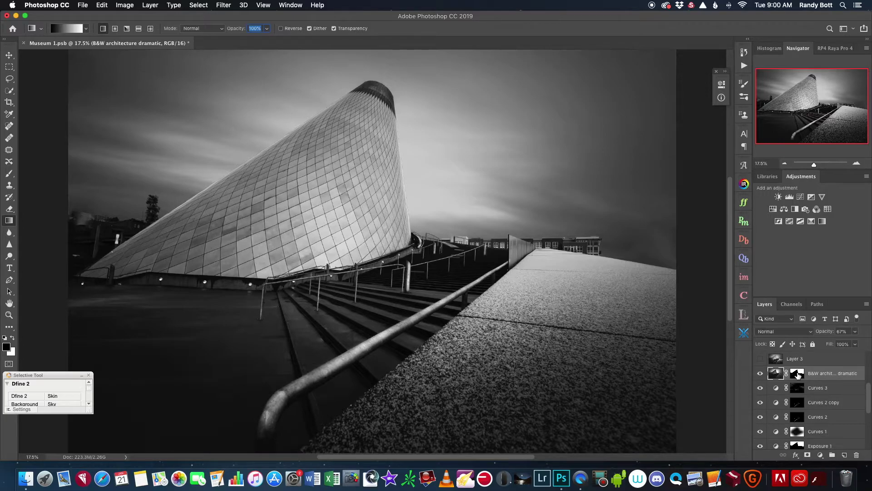
pyautogui.keyDown('alt'); pyautogui.click(797, 373); pyautogui.keyUp('alt')
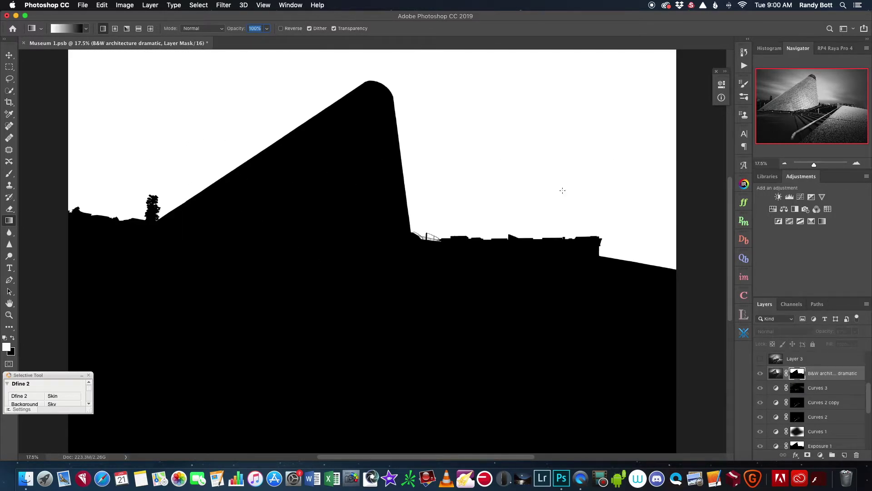
pyautogui.click(776, 373)
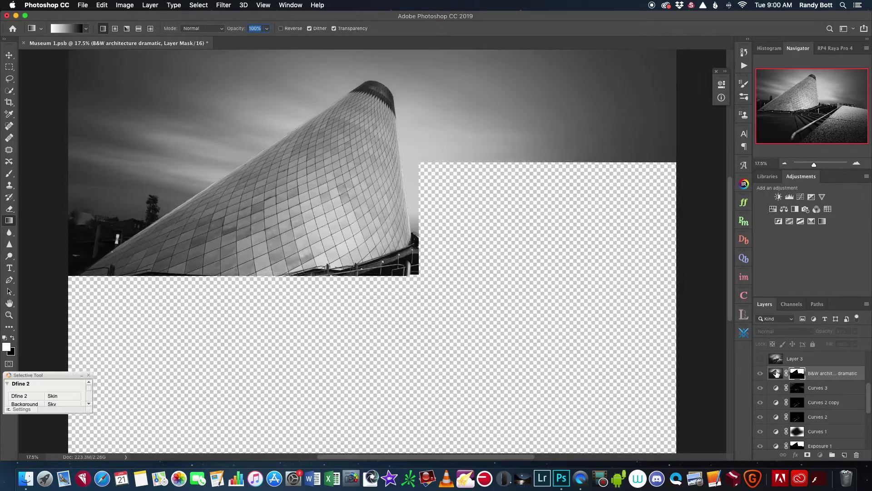
pyautogui.click(761, 373)
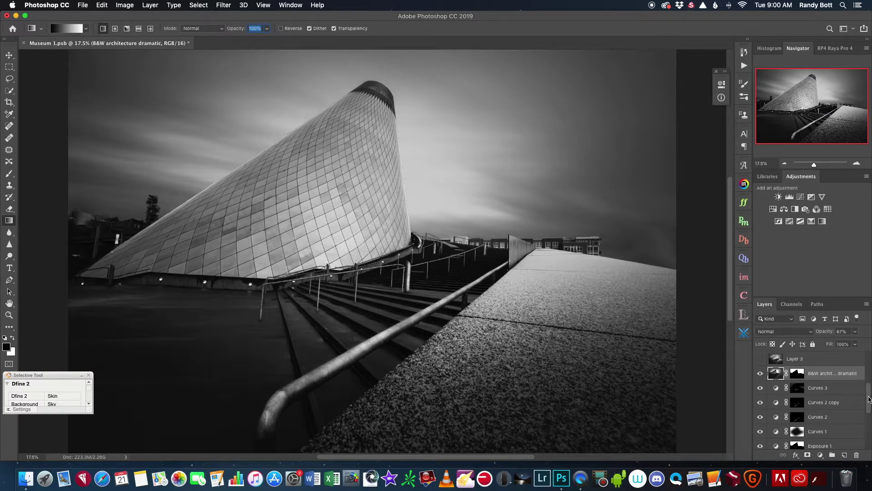
pyautogui.scroll(3, 869, 399)
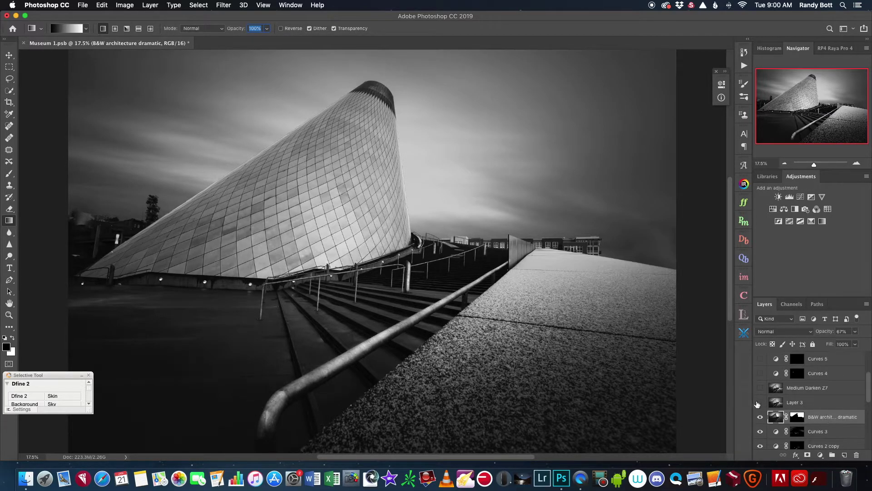
# Show Layer 3, toggling it repeatedly to compare its effect on the image
pyautogui.click(760, 402)
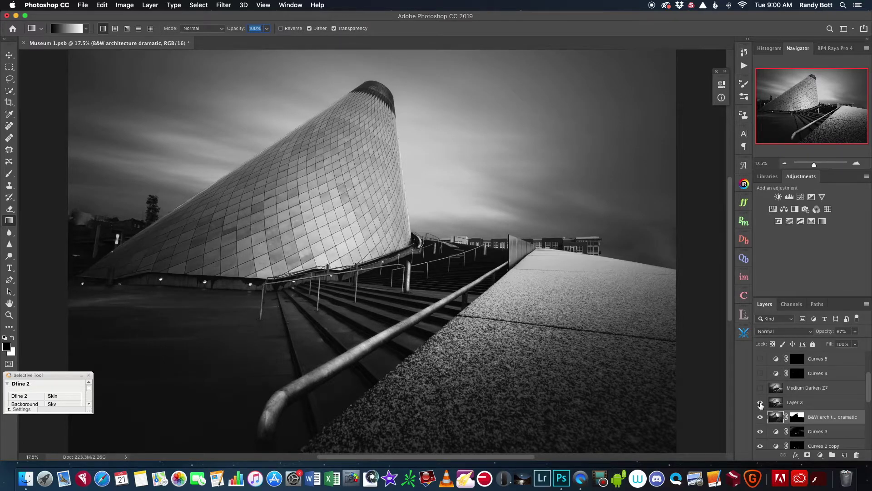
pyautogui.click(760, 403)
pyautogui.click(761, 403)
pyautogui.click(760, 402)
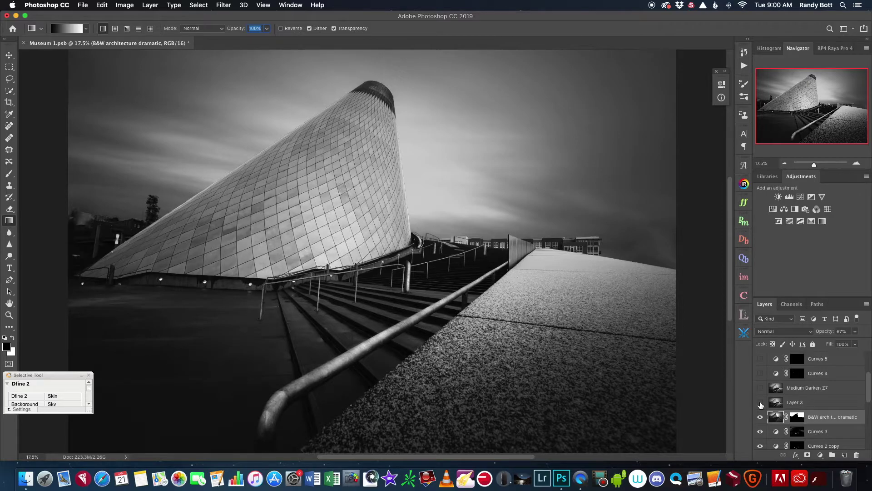
pyautogui.click(761, 402)
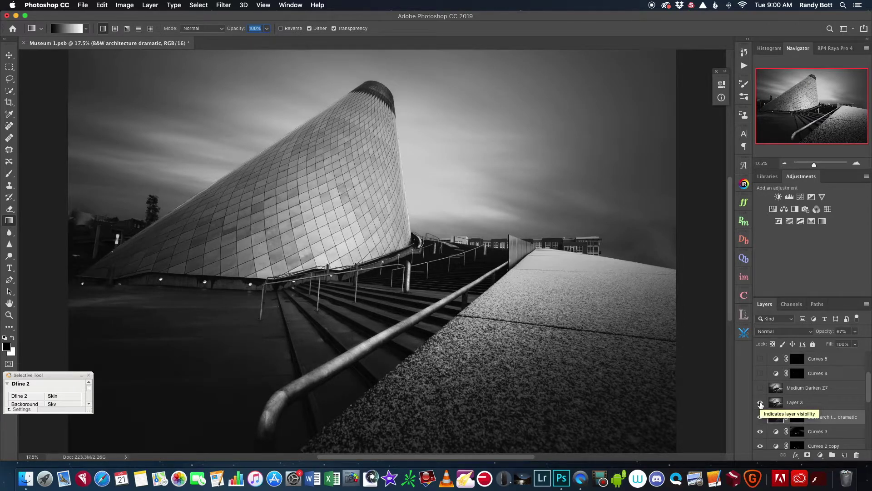
pyautogui.click(761, 403)
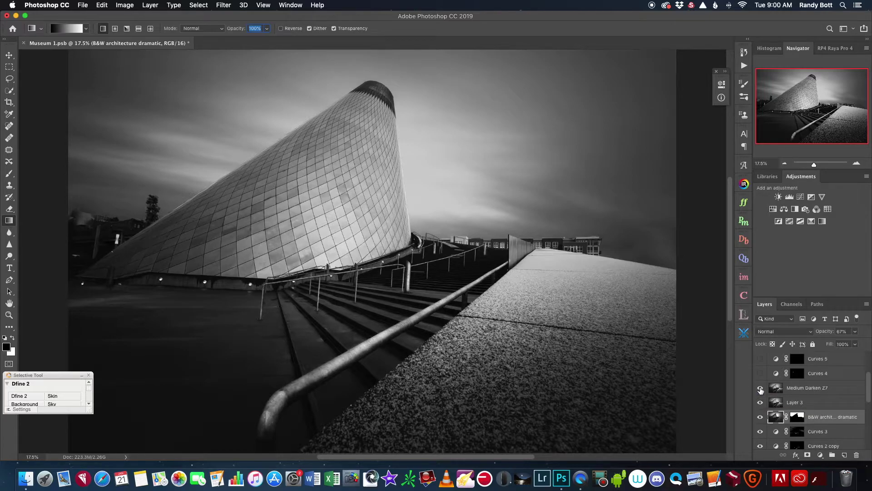
# Compare and then switch on the Medium Darken Z7 layer
pyautogui.click(760, 389)
pyautogui.click(761, 389)
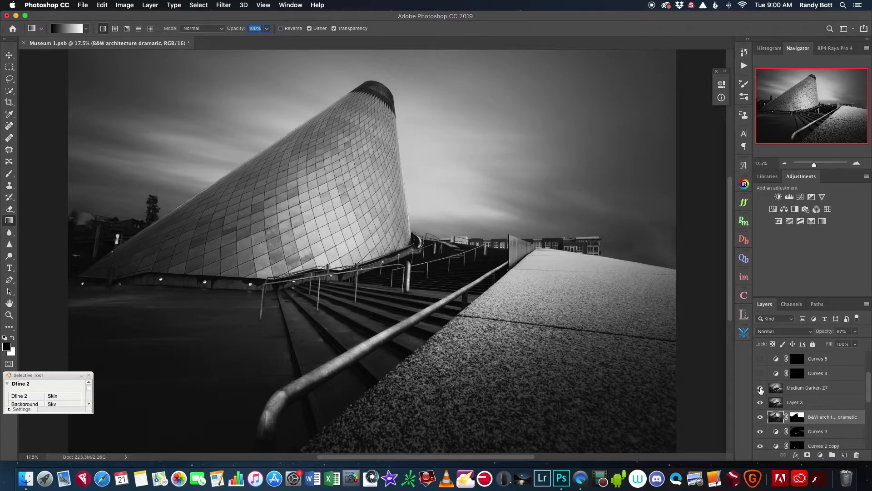
pyautogui.click(761, 388)
# Enable and select Curves 4, open its settings, then hide it to compare
pyautogui.click(761, 373)
pyautogui.click(797, 373)
pyautogui.click(722, 83)
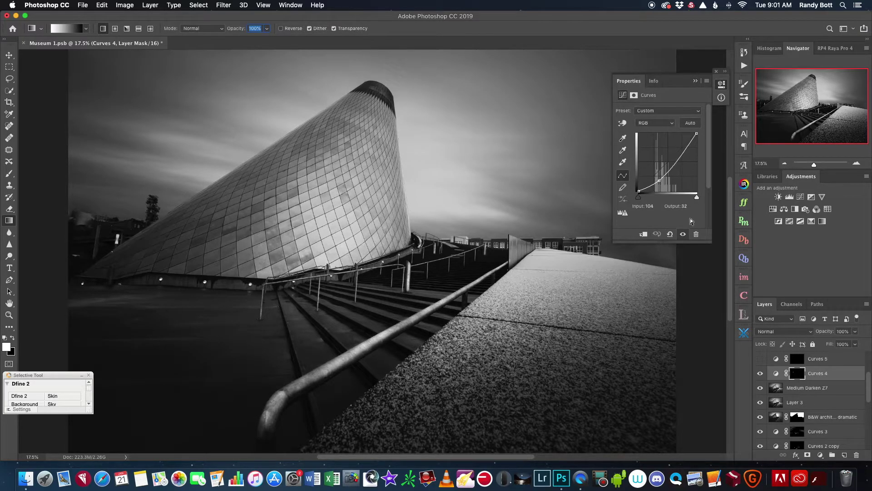
pyautogui.click(760, 373)
# Zoom in on the tree and left buildings, re-enable Curves 4, fit the image, and enable Curves 5
pyautogui.moveTo(813, 164); pyautogui.dragTo(819, 164)
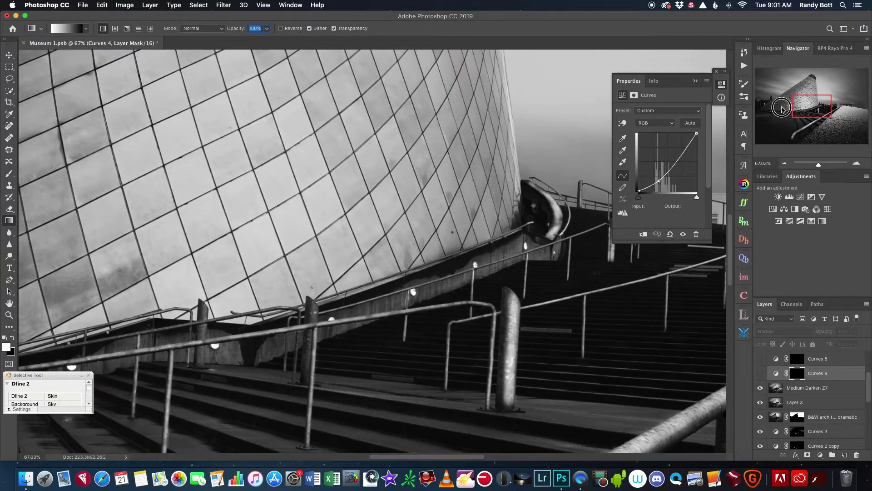
pyautogui.moveTo(823, 113); pyautogui.dragTo(768, 99)
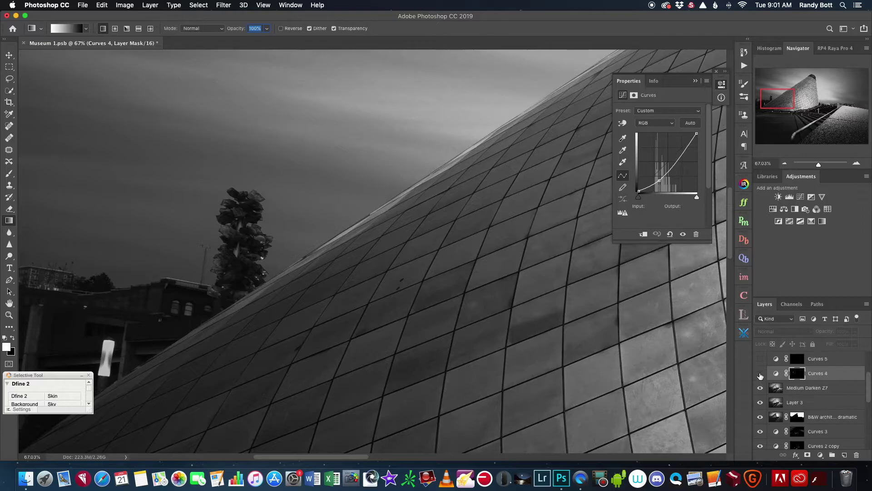
pyautogui.click(761, 373)
pyautogui.click(761, 374)
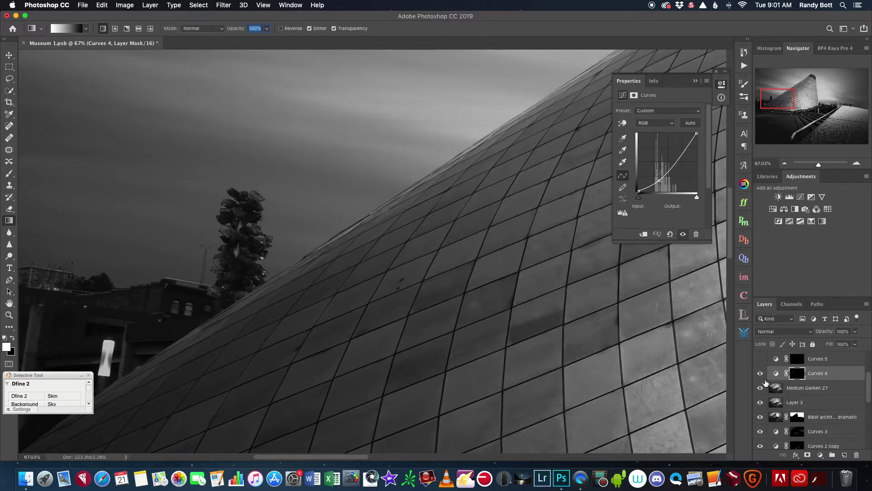
pyautogui.press('super+0')
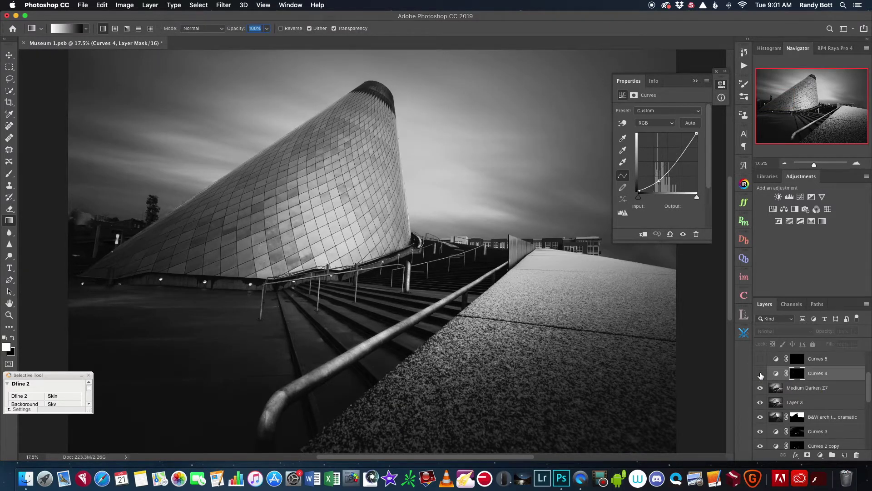
pyautogui.click(760, 374)
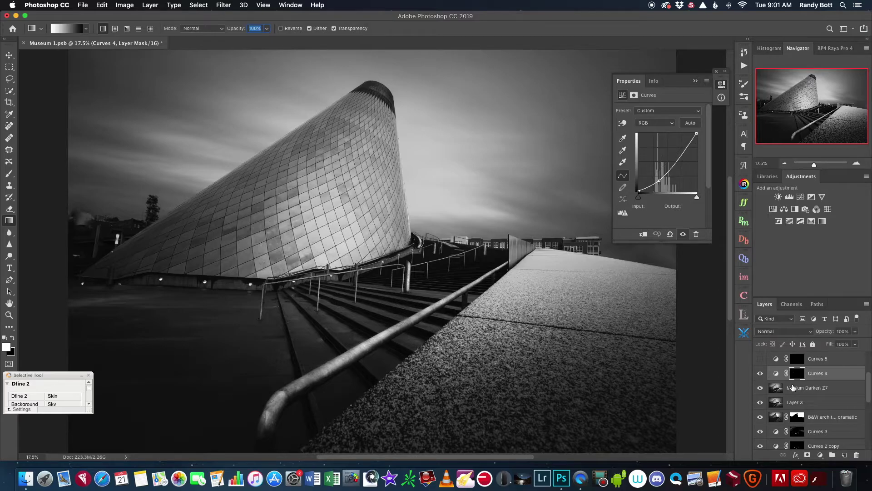
pyautogui.click(760, 359)
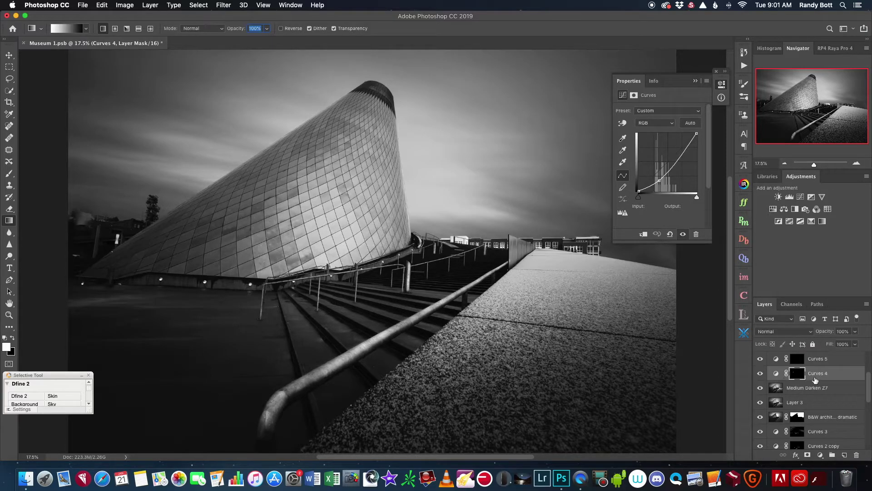
pyautogui.scroll(2, 854, 385)
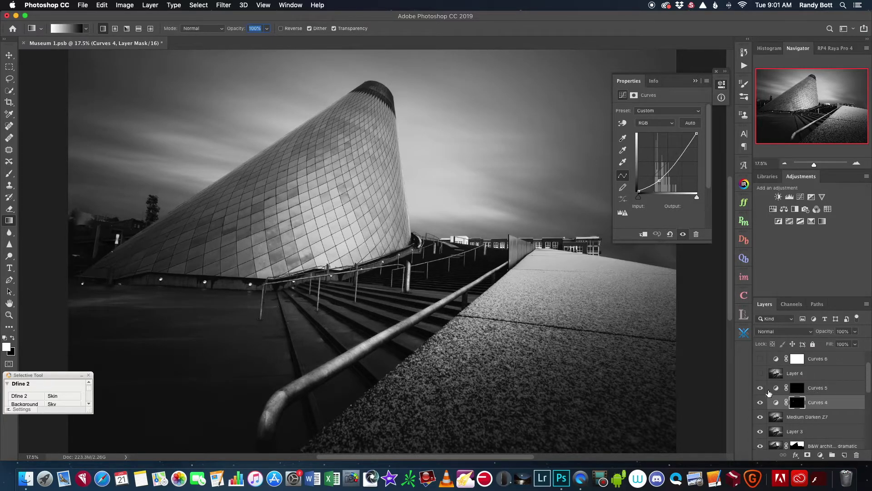
# Toggle Curves 5 and zoom in on the buildings at right
pyautogui.click(760, 388)
pyautogui.click(761, 387)
pyautogui.moveTo(814, 164); pyautogui.dragTo(821, 165)
pyautogui.moveTo(812, 120); pyautogui.dragTo(842, 105)
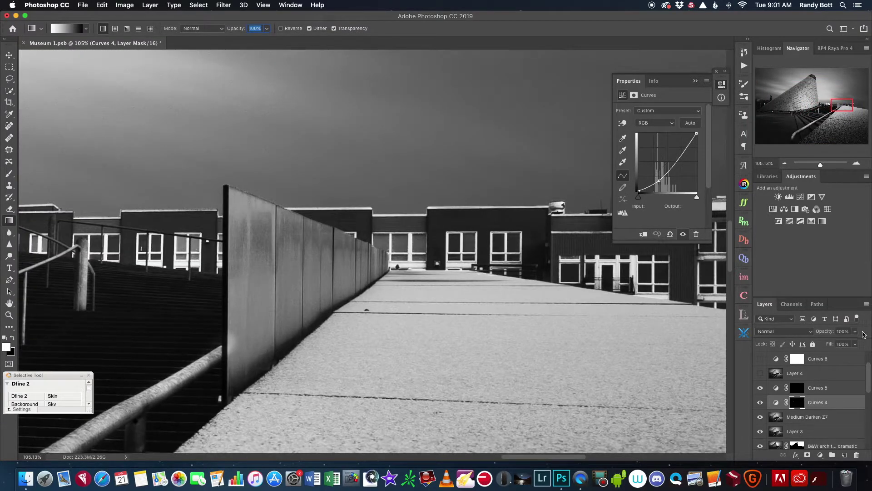
# Compare the buildings with and without Curves 5, fit the image, and show Layer 4
pyautogui.click(760, 388)
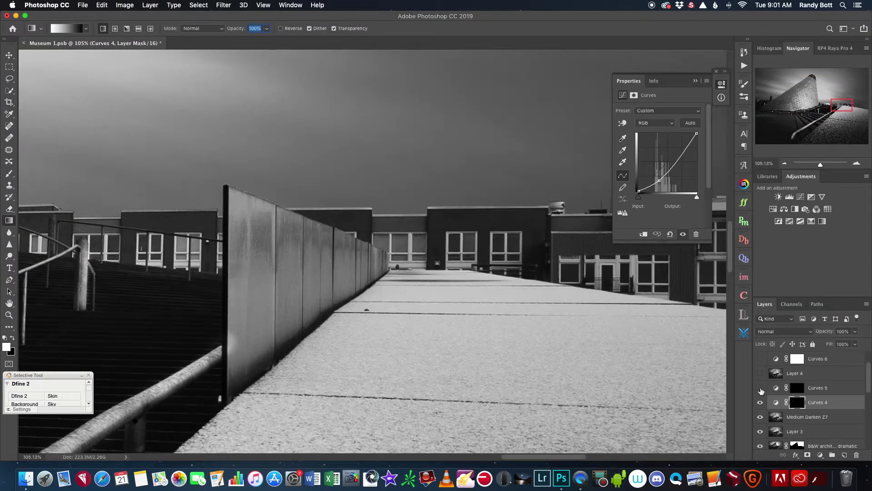
pyautogui.click(761, 388)
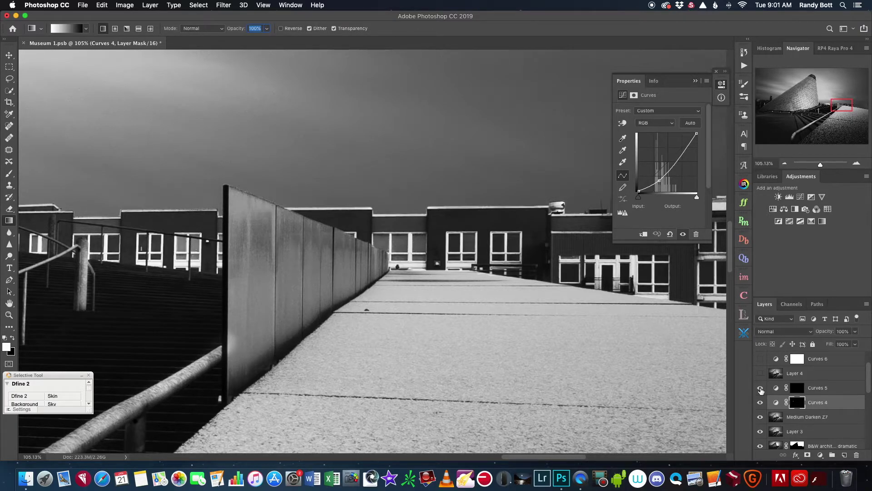
pyautogui.click(761, 388)
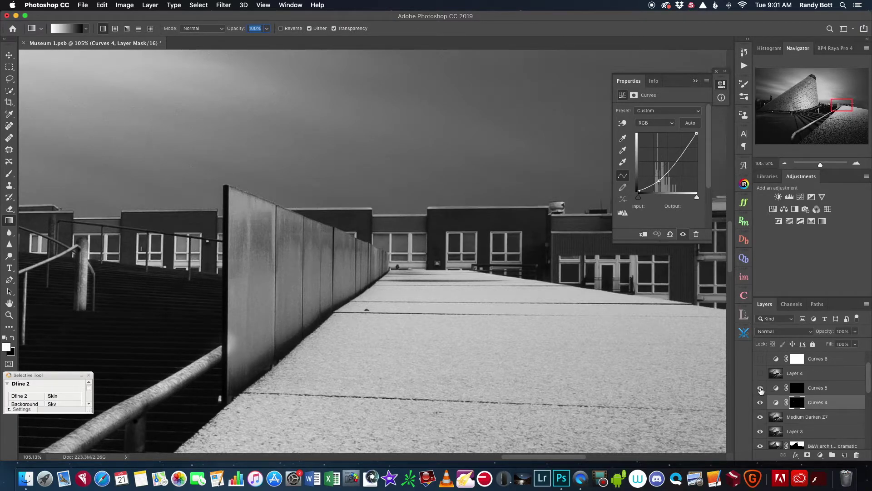
pyautogui.click(761, 387)
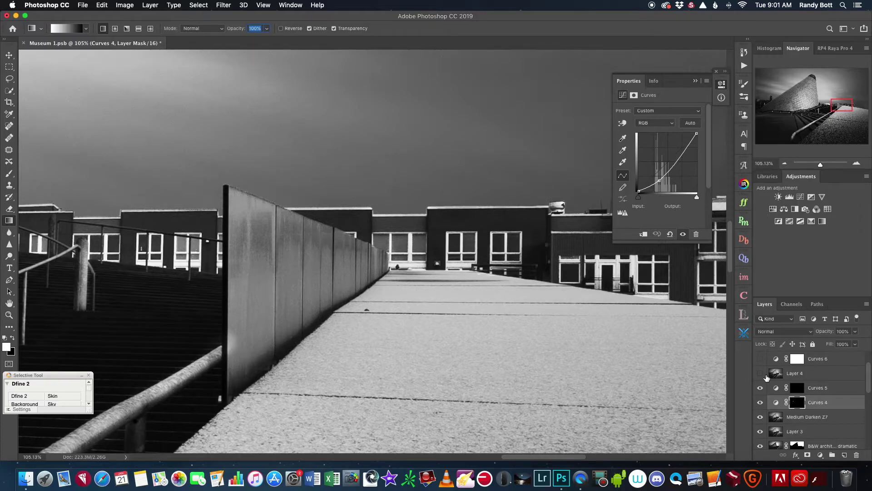
pyautogui.press('super+0')
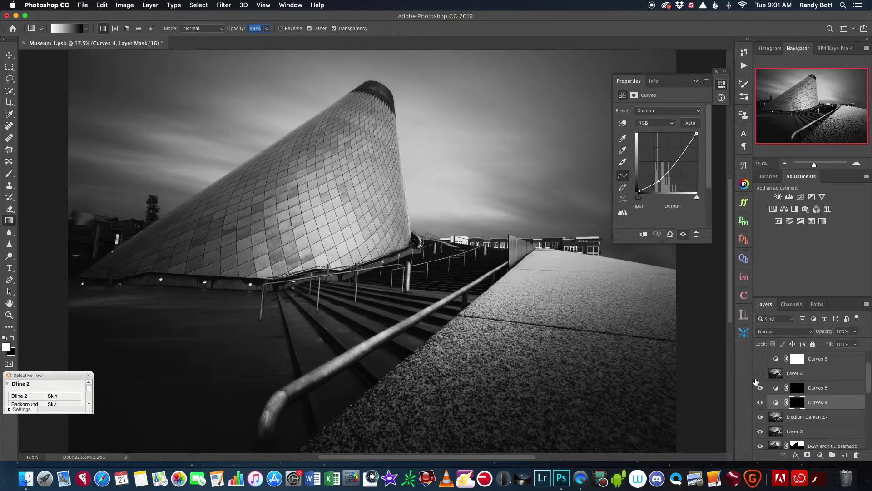
pyautogui.click(760, 373)
# Show Layer 4 and Curves 6, compare the brightening on and off, and select Curves 6
pyautogui.click(761, 374)
pyautogui.scroll(2, 869, 382)
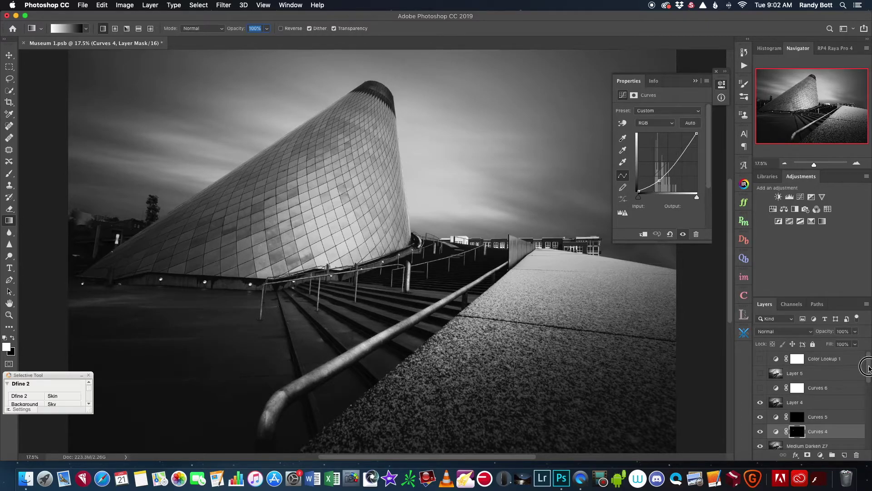
pyautogui.click(761, 388)
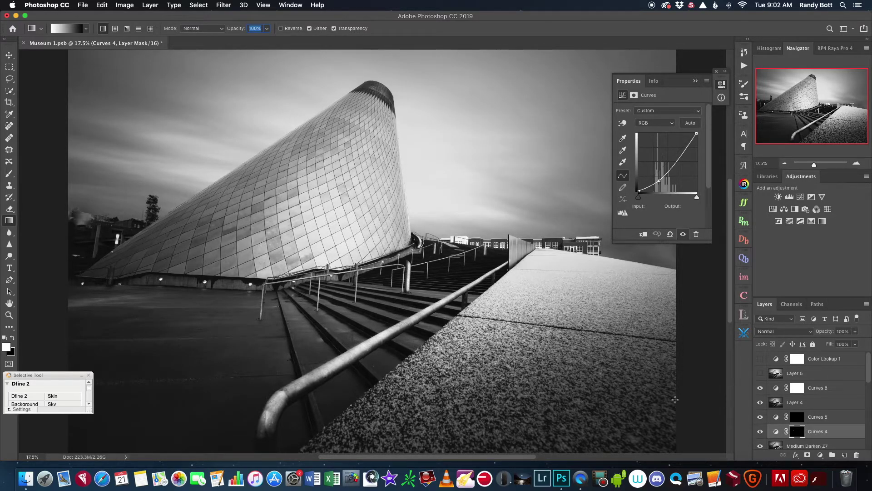
pyautogui.click(759, 390)
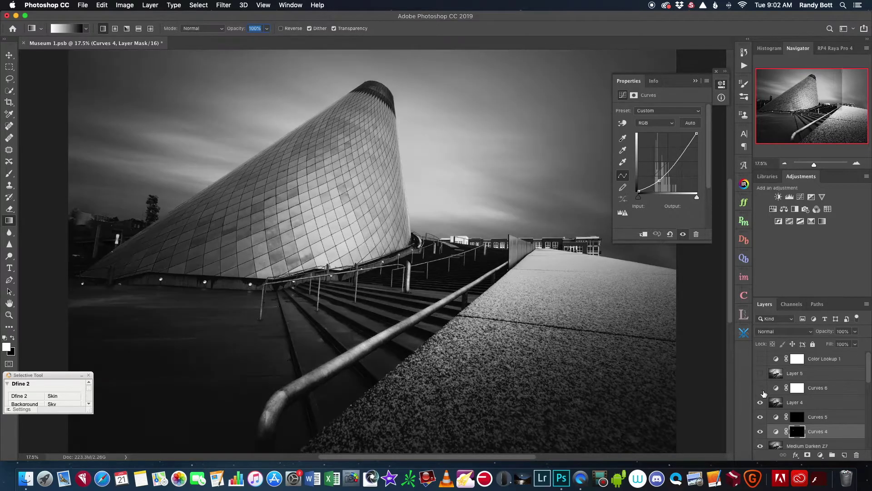
pyautogui.click(761, 390)
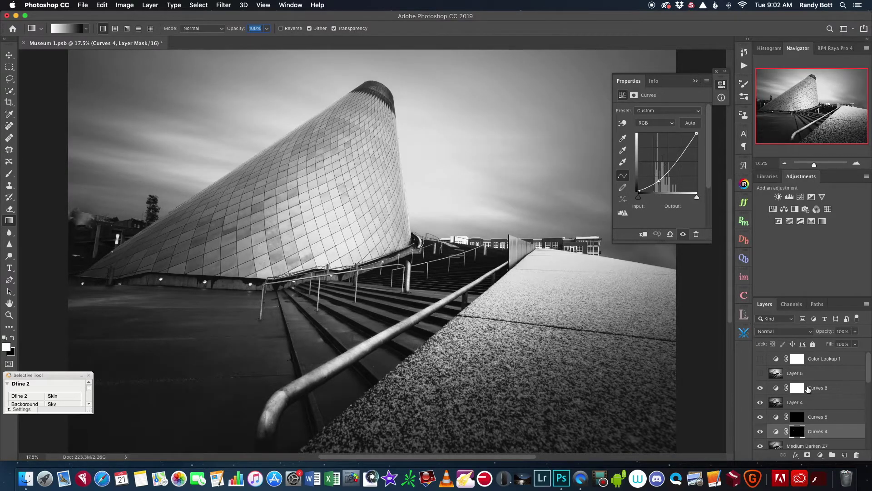
pyautogui.click(806, 389)
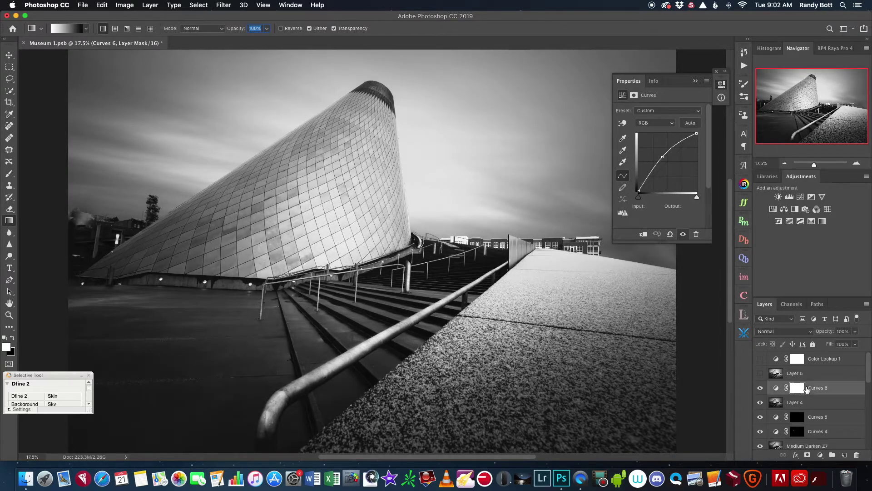
# Show Layer 5 and select it, keeping its Multiply blend mode
pyautogui.click(761, 373)
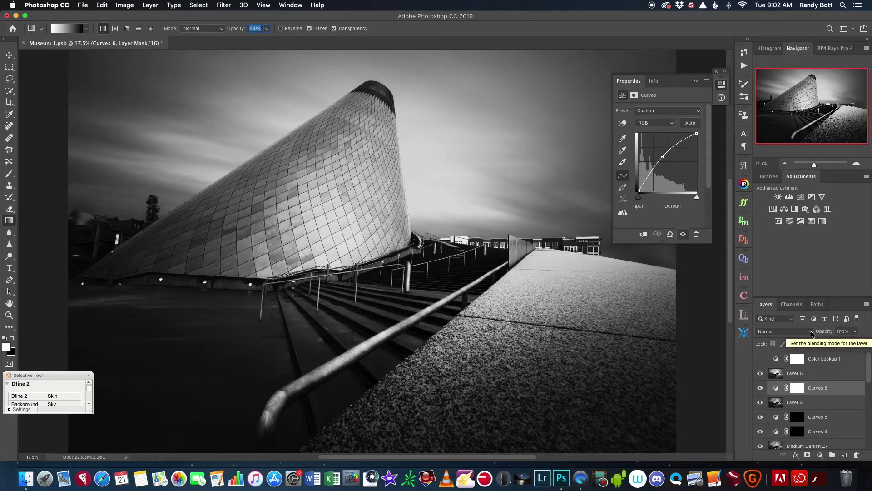
pyautogui.click(811, 332)
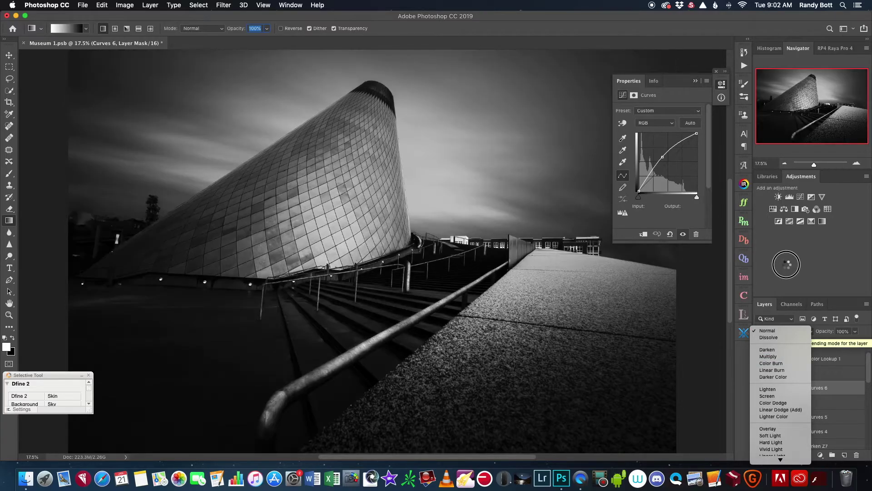
pyautogui.click(769, 330)
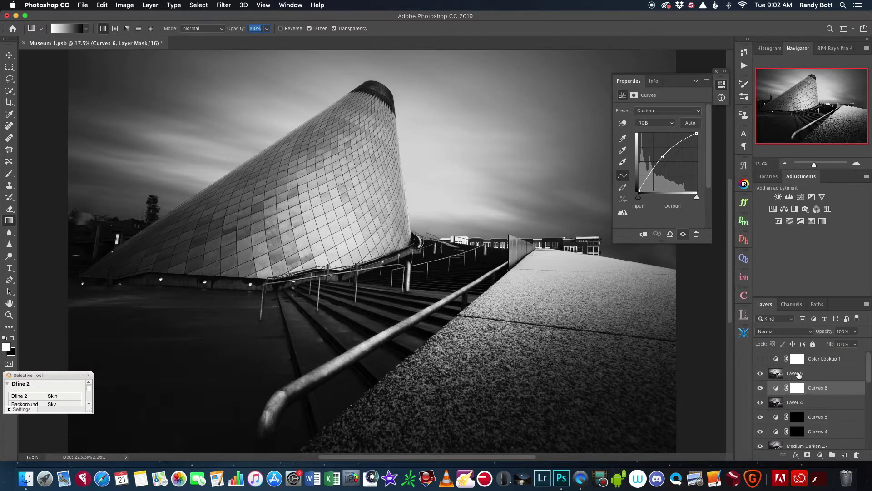
pyautogui.click(782, 376)
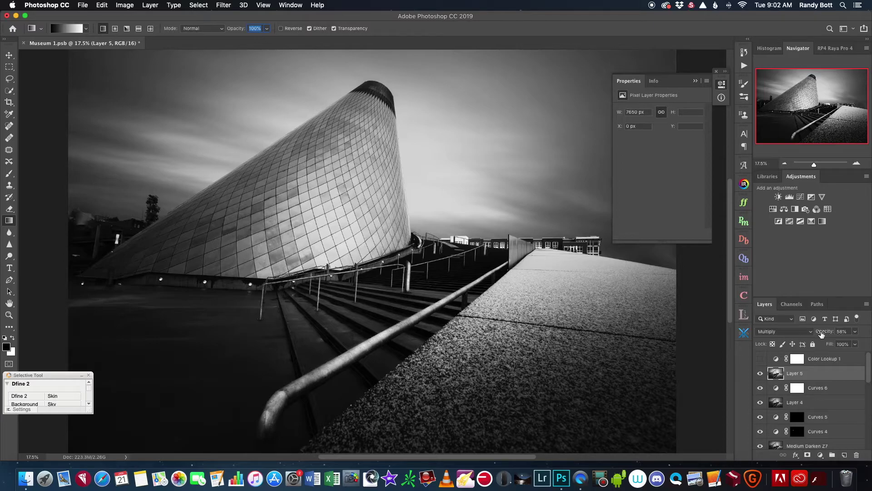
# Set Layer 5's opacity to about 85%, comparing the darkening against Curves 6
pyautogui.moveTo(825, 332); pyautogui.dragTo(864, 331)
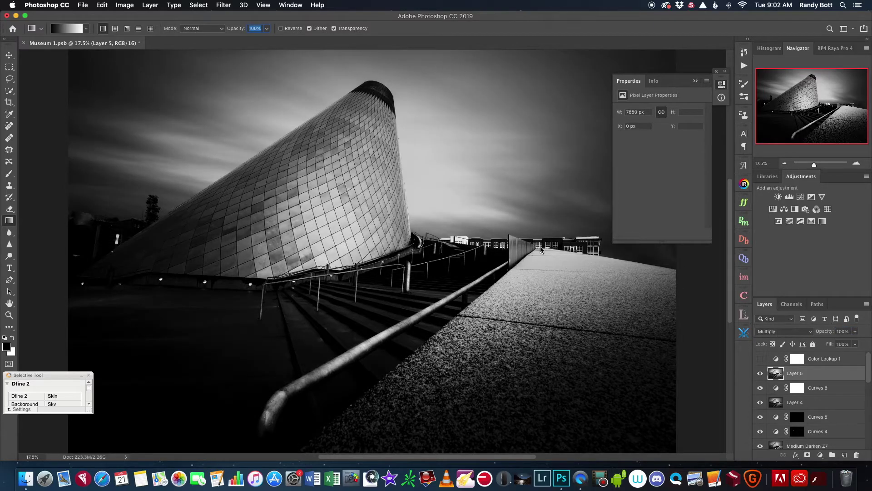
pyautogui.click(761, 387)
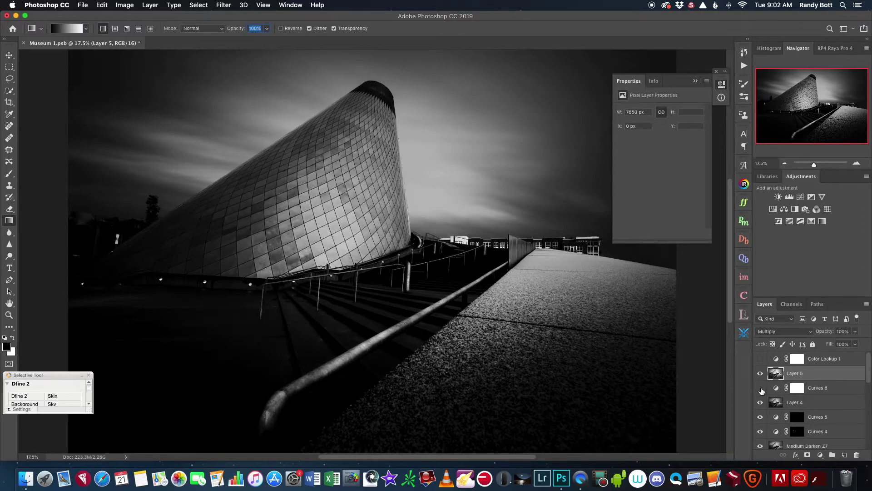
pyautogui.click(761, 388)
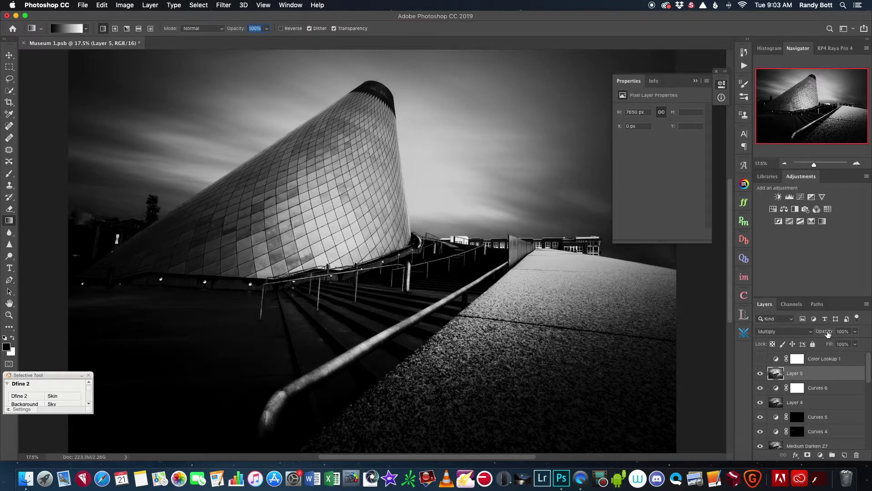
pyautogui.moveTo(825, 331); pyautogui.dragTo(810, 333)
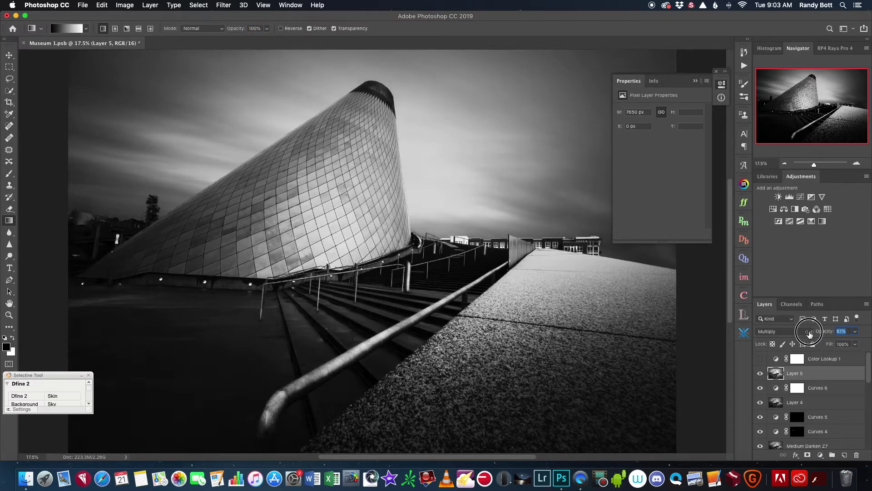
pyautogui.click(825, 358)
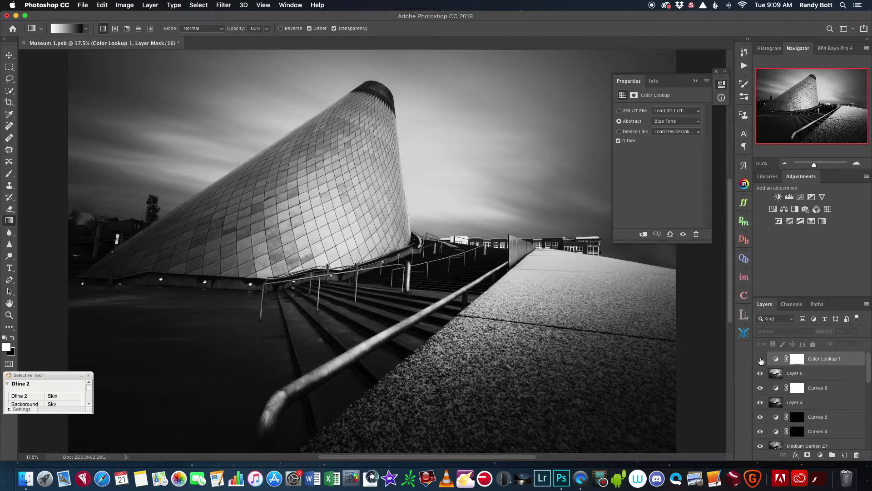
# Keep Color Lookup 1 on the Abstract Blue Tone profile at 6% opacity, then close Properties
pyautogui.click(761, 361)
pyautogui.click(760, 360)
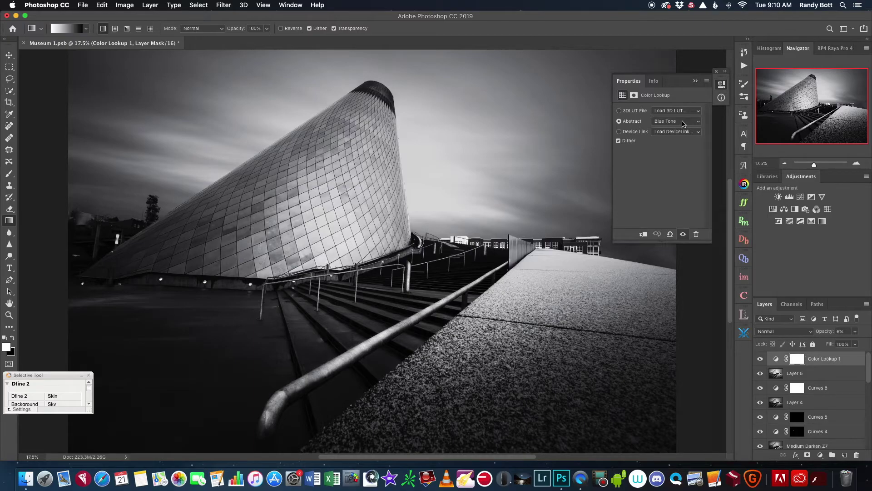
pyautogui.click(697, 123)
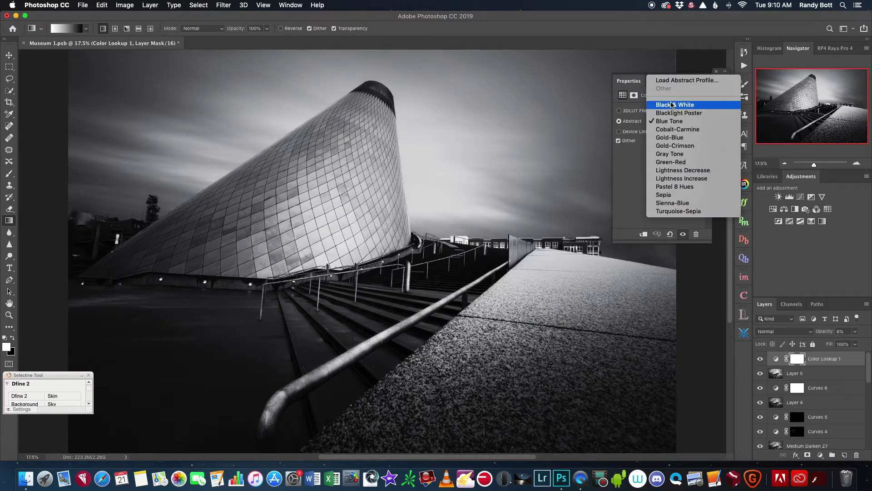
pyautogui.click(670, 121)
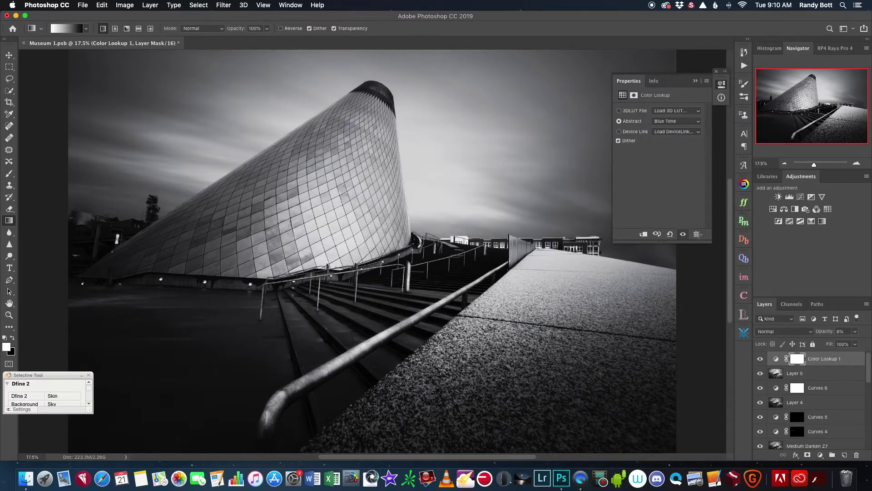
pyautogui.moveTo(824, 332); pyautogui.dragTo(869, 331)
pyautogui.moveTo(833, 332); pyautogui.dragTo(785, 332)
pyautogui.click(695, 80)
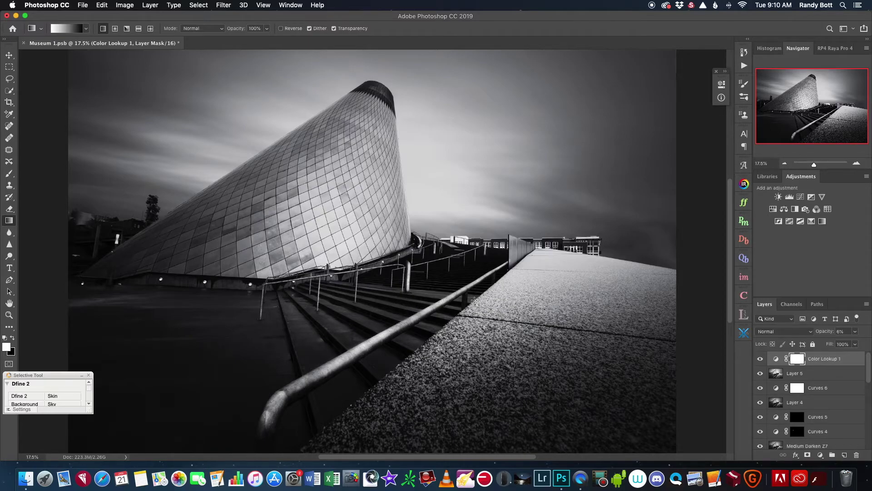
pyautogui.scroll(-8, 473, 300)
pyautogui.scroll(-3, 474, 300)
pyautogui.scroll(10, 474, 300)
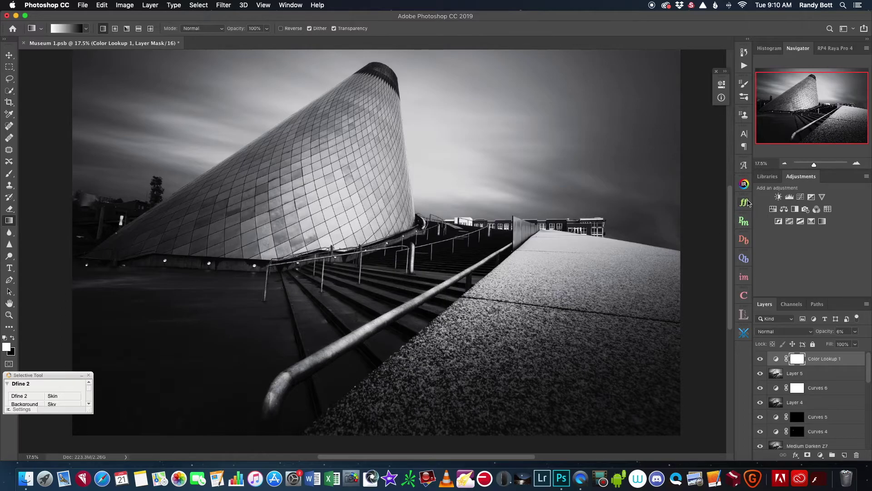
# Open the RP4 Actions And Filters plug-in panel from the right-hand panel strip
pyautogui.click(744, 202)
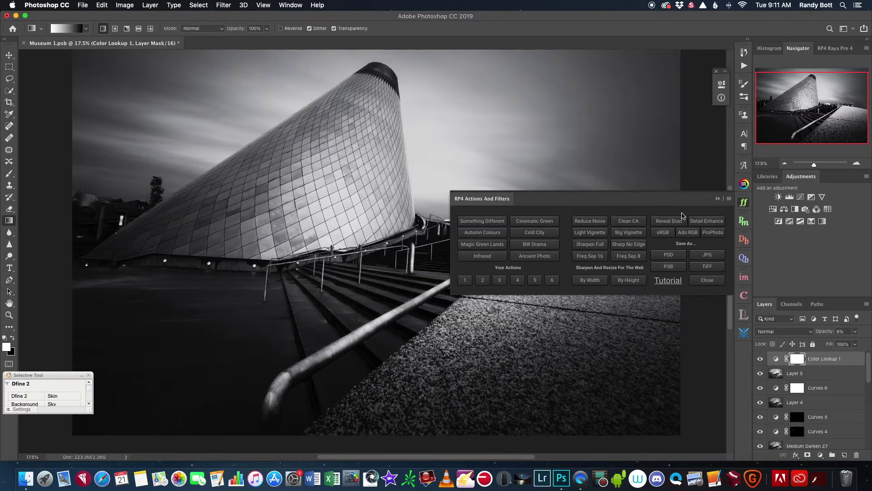
# Close the RP4 Actions And Filters panel to reveal the finished toned museum photo
pyautogui.click(717, 201)
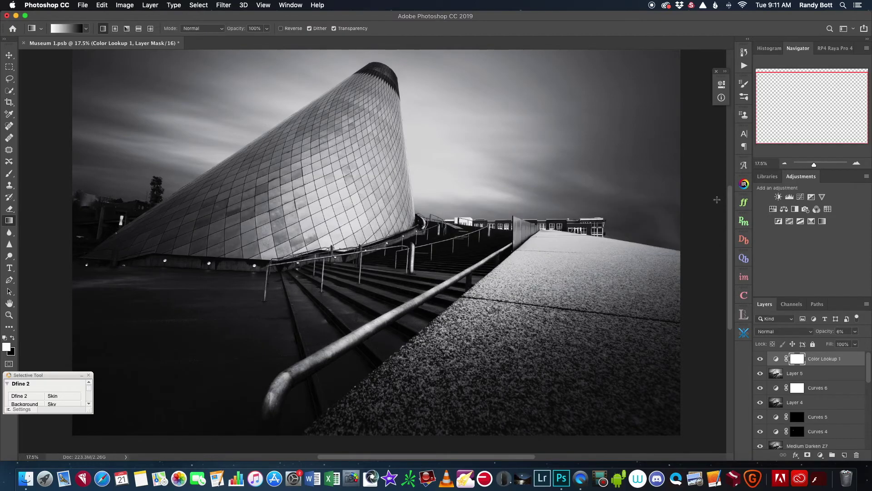